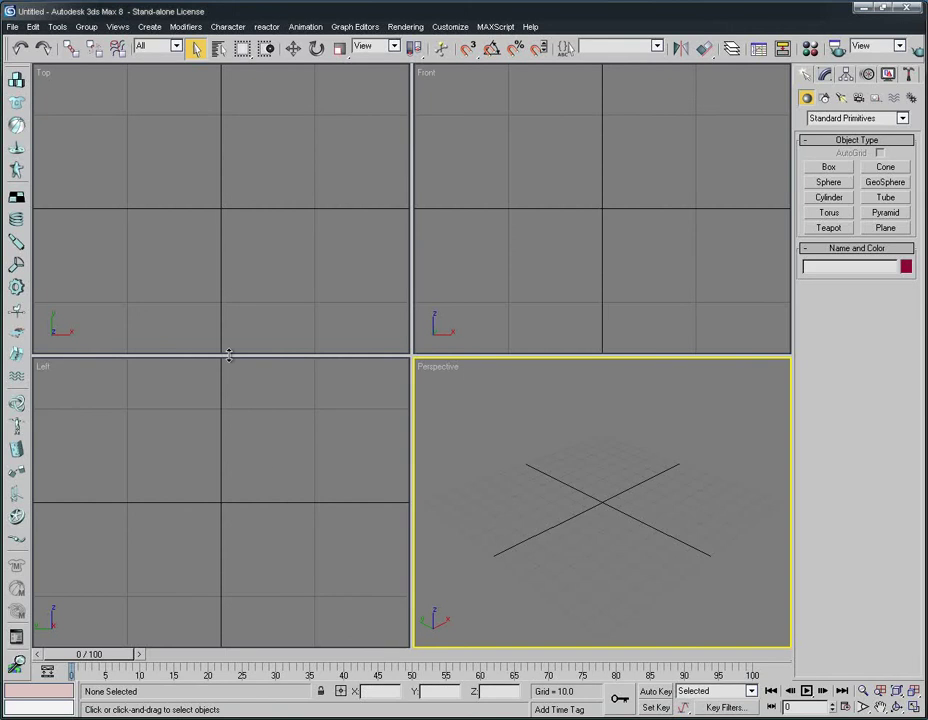
Step: Reset the scene to its default empty state
{"action": "left_click", "coordinate": [13, 27]}
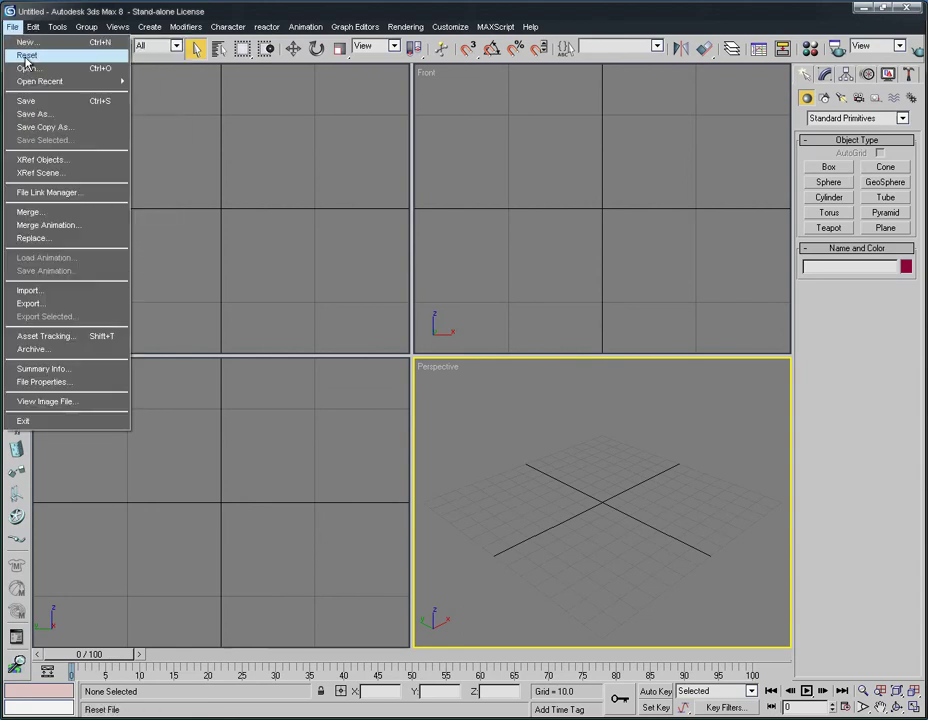
{"action": "left_click", "coordinate": [25, 57]}
{"action": "left_click", "coordinate": [439, 398]}
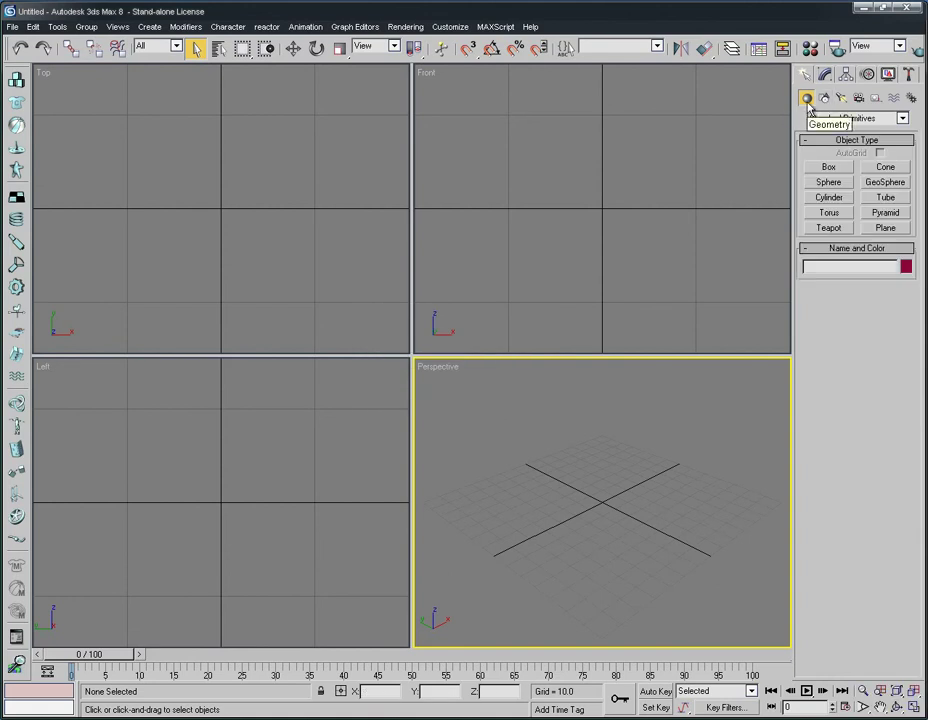
Step: Draw a ChamferBox extended primitive at the centre of the Top viewport, about 91 long, 87 wide and 59 high with a 5.4 fillet
{"action": "left_click", "coordinate": [836, 118]}
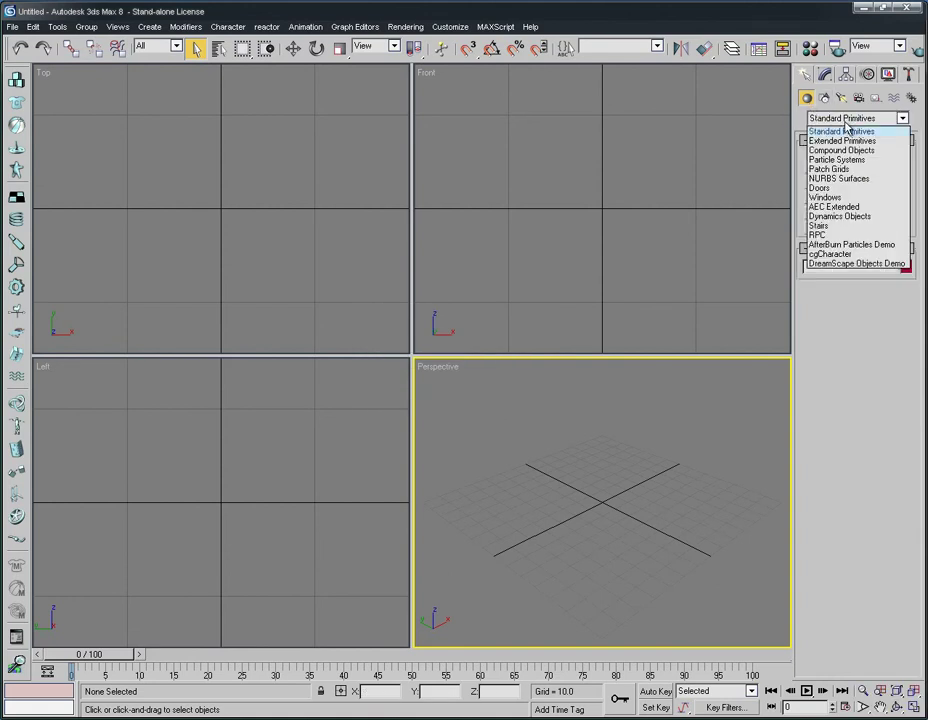
{"action": "left_click", "coordinate": [832, 141]}
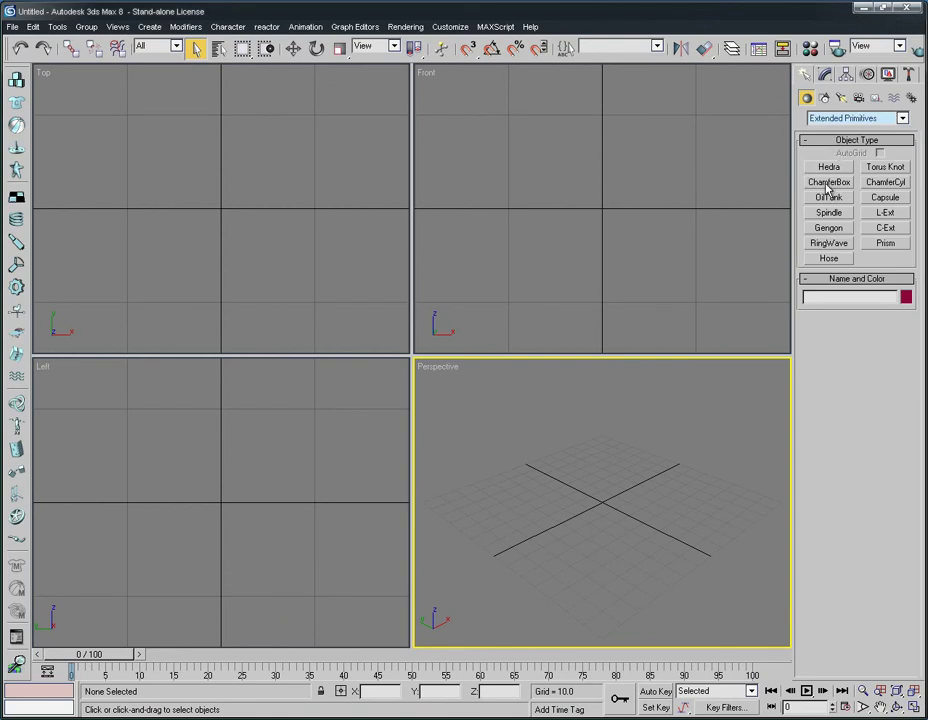
{"action": "left_click", "coordinate": [828, 182]}
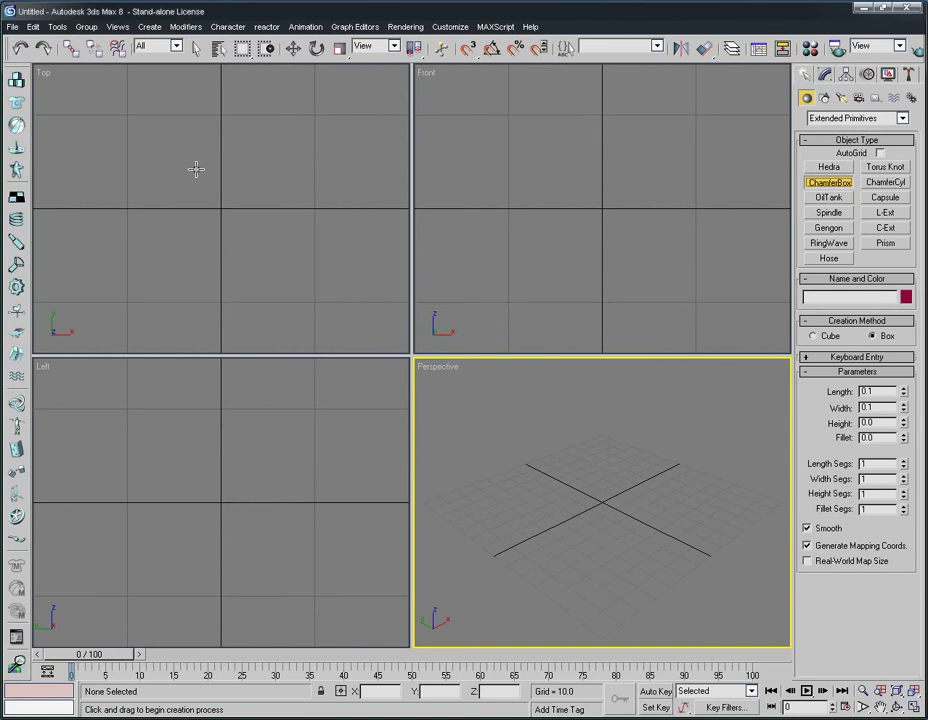
{"action": "left_click_drag", "start_coordinate": [197, 169], "coordinate": [278, 255]}
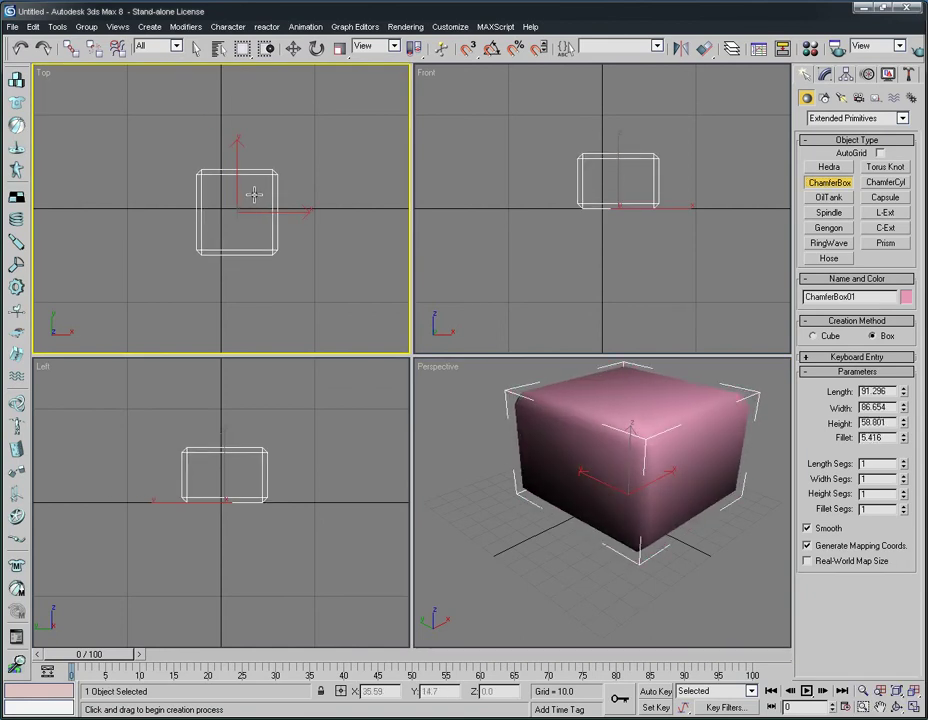
{"action": "left_click", "coordinate": [254, 194]}
Step: Set the chamfer box's length, width and height to 50 and its fillet to 2
{"action": "type", "text": "50"}
{"action": "key", "text": "Tab"}
{"action": "type", "text": "50"}
{"action": "key", "text": "Tab"}
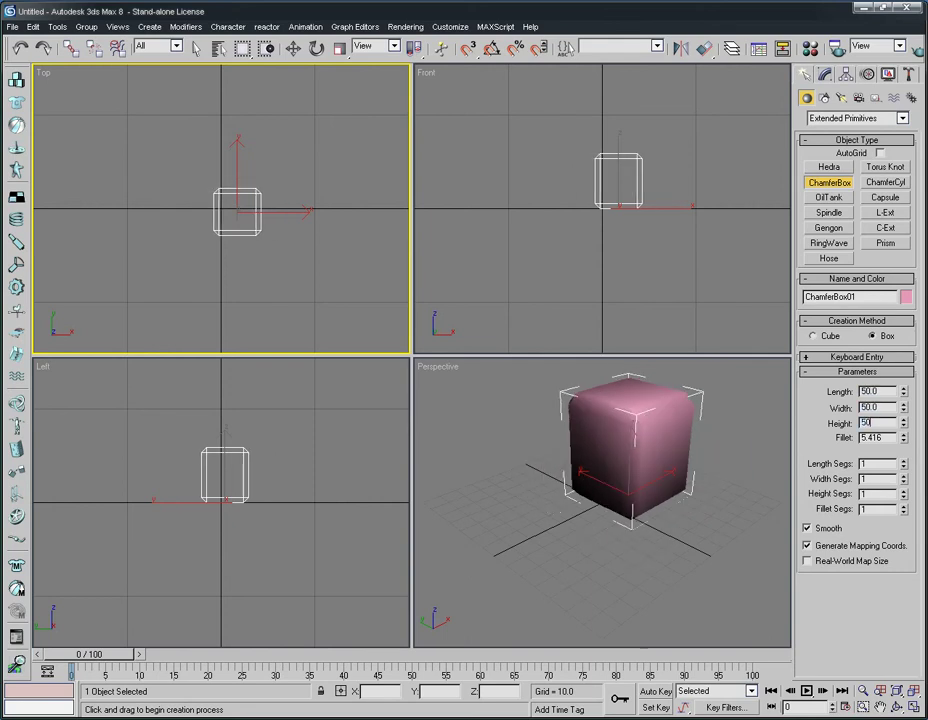
{"action": "type", "text": "50"}
{"action": "key", "text": "Tab"}
{"action": "type", "text": "2"}
{"action": "key", "text": "Return"}
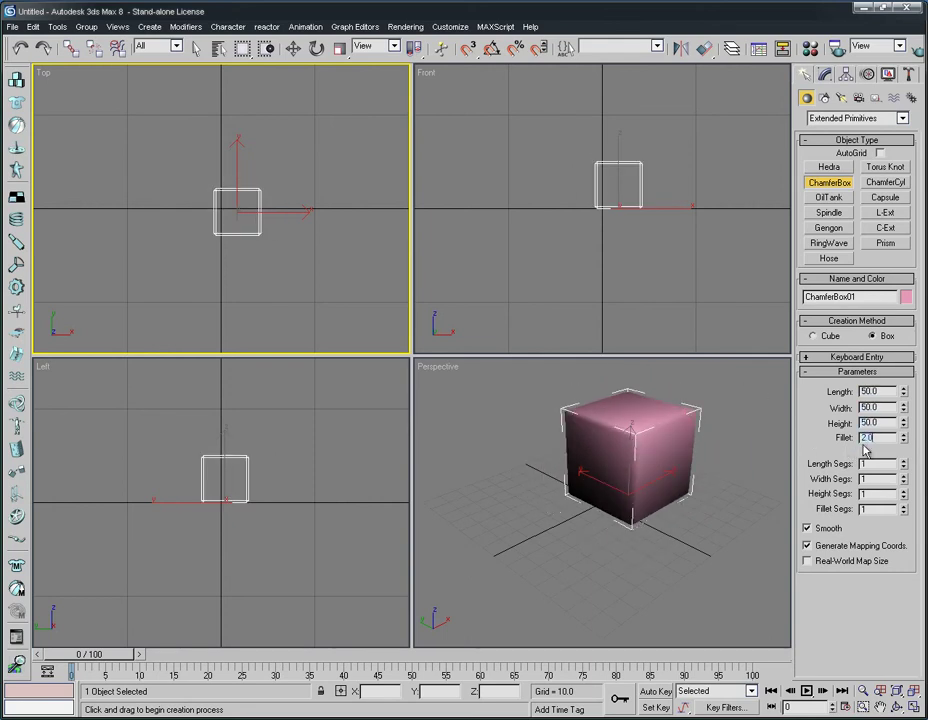
Step: Open the chamfer box for modification and set its length segments to 3
{"action": "left_click", "coordinate": [881, 708]}
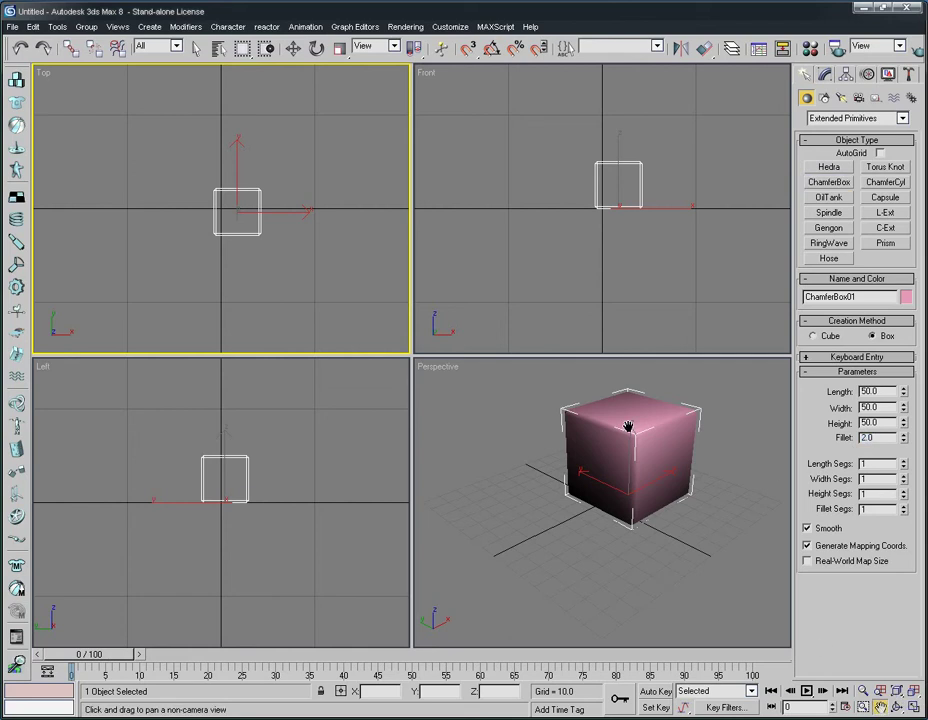
{"action": "scroll", "coordinate": [611, 455], "scroll_direction": "up", "scroll_amount": 4}
{"action": "left_click_drag", "start_coordinate": [630, 427], "coordinate": [615, 477]}
{"action": "scroll", "coordinate": [621, 462], "scroll_direction": "down", "scroll_amount": 2}
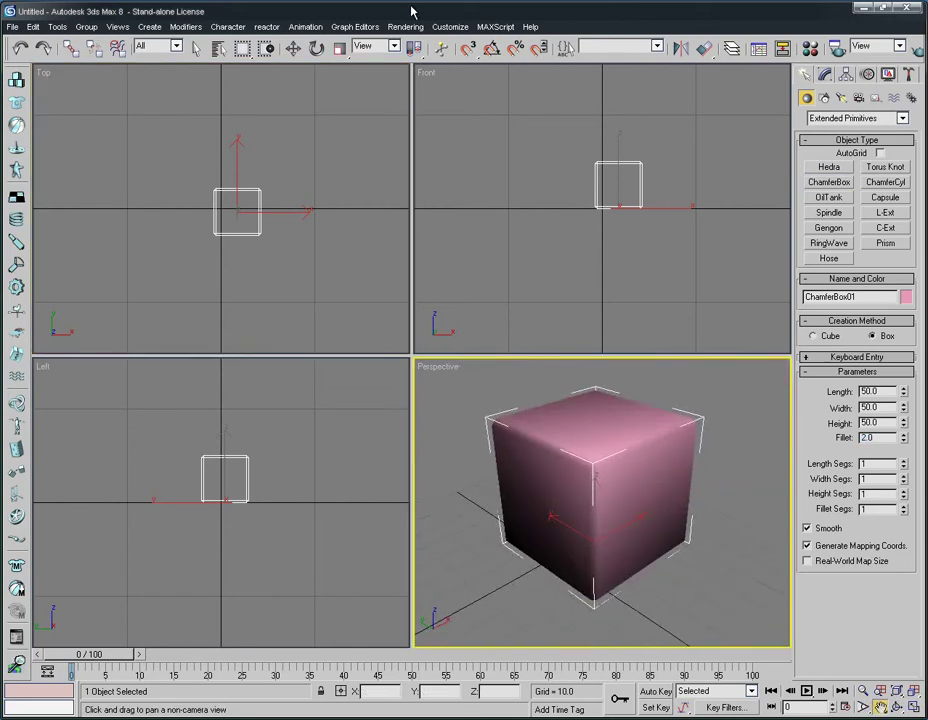
{"action": "left_click", "coordinate": [293, 48]}
{"action": "left_click", "coordinate": [825, 74]}
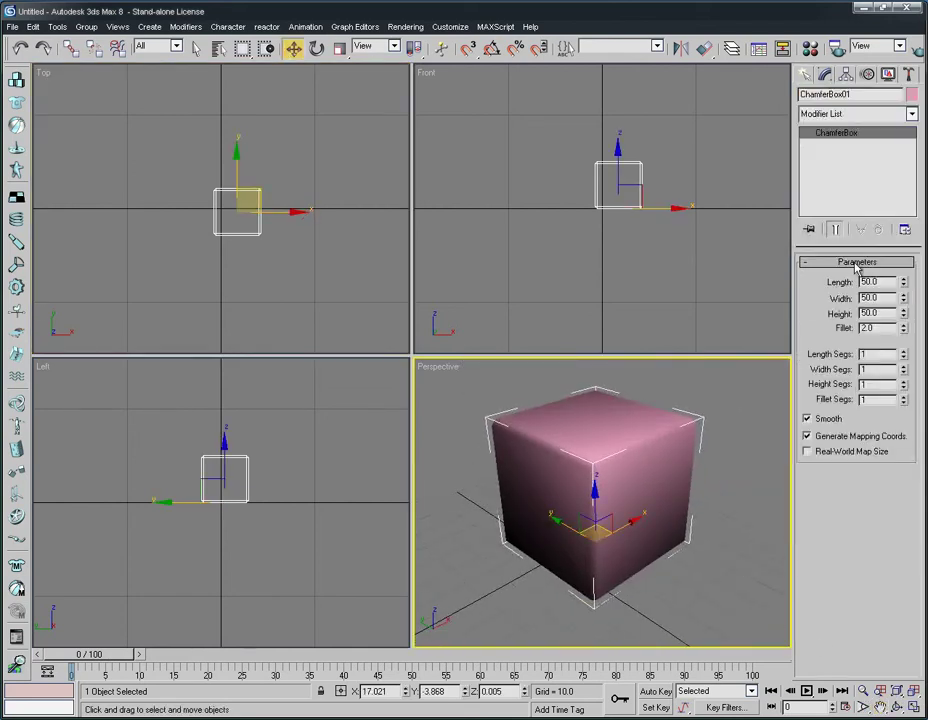
{"action": "left_click", "coordinate": [904, 352]}
{"action": "left_click", "coordinate": [904, 352]}
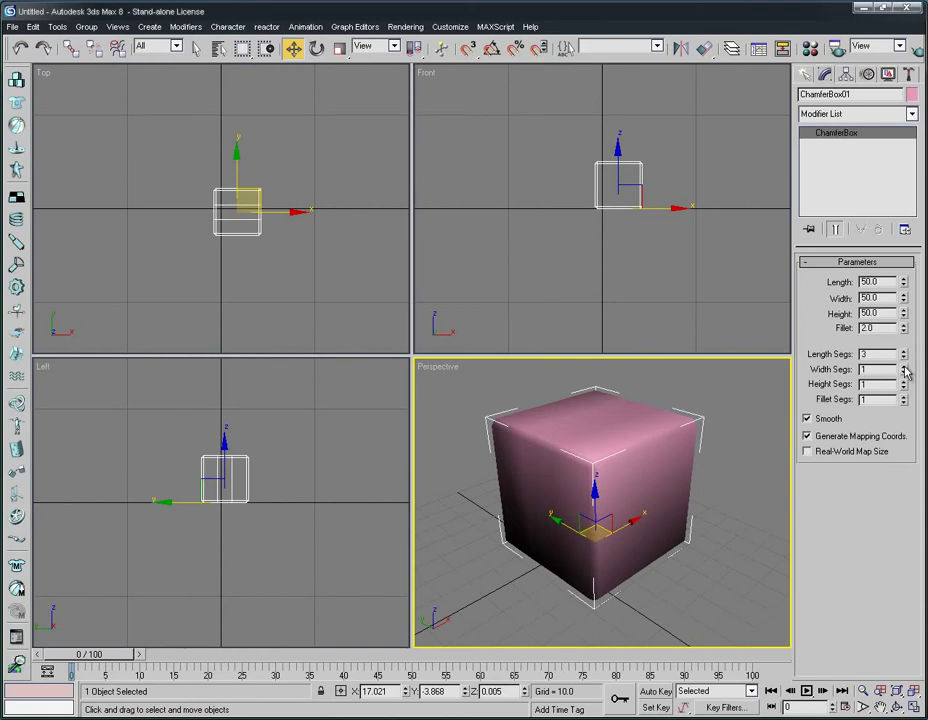
Step: Turn off mapping coordinate generation for the box and compare it with Smooth off and on, leaving Smooth enabled
{"action": "left_click", "coordinate": [826, 437]}
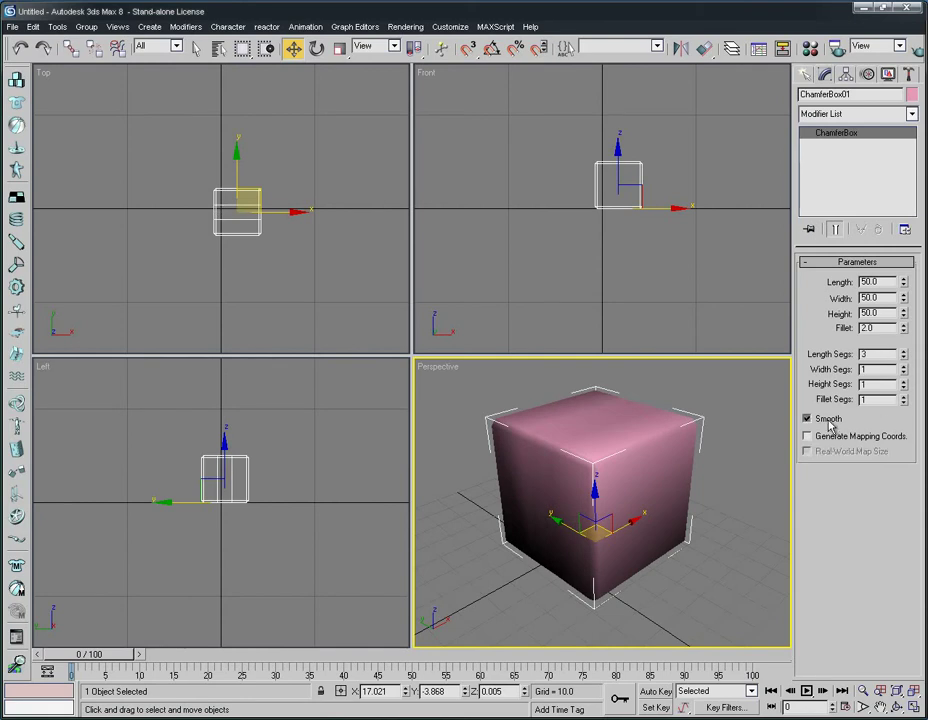
{"action": "left_click", "coordinate": [829, 421]}
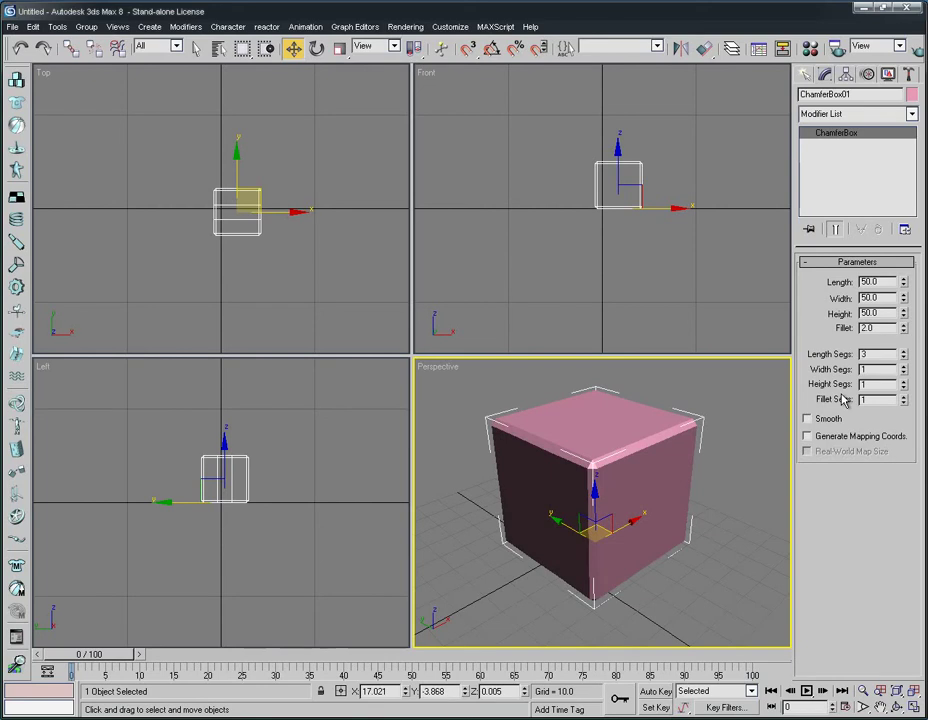
{"action": "left_click", "coordinate": [828, 420]}
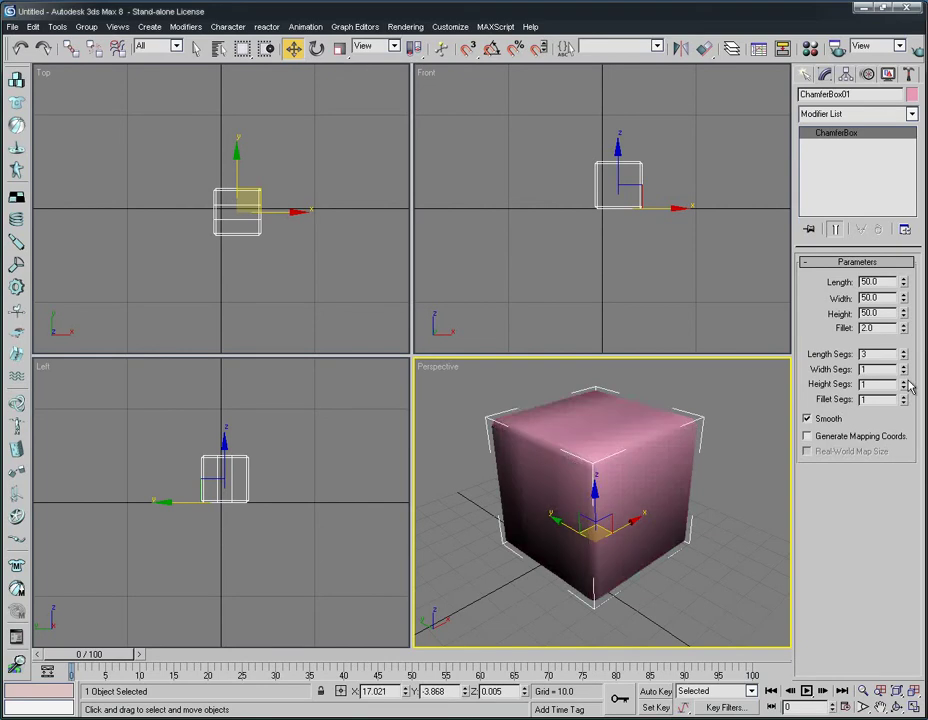
Step: Set the box's height and width segments to 3 and display edged faces in the Perspective viewport
{"action": "left_click", "coordinate": [903, 383]}
{"action": "left_click", "coordinate": [903, 383]}
{"action": "left_click", "coordinate": [905, 368]}
{"action": "left_click", "coordinate": [905, 368]}
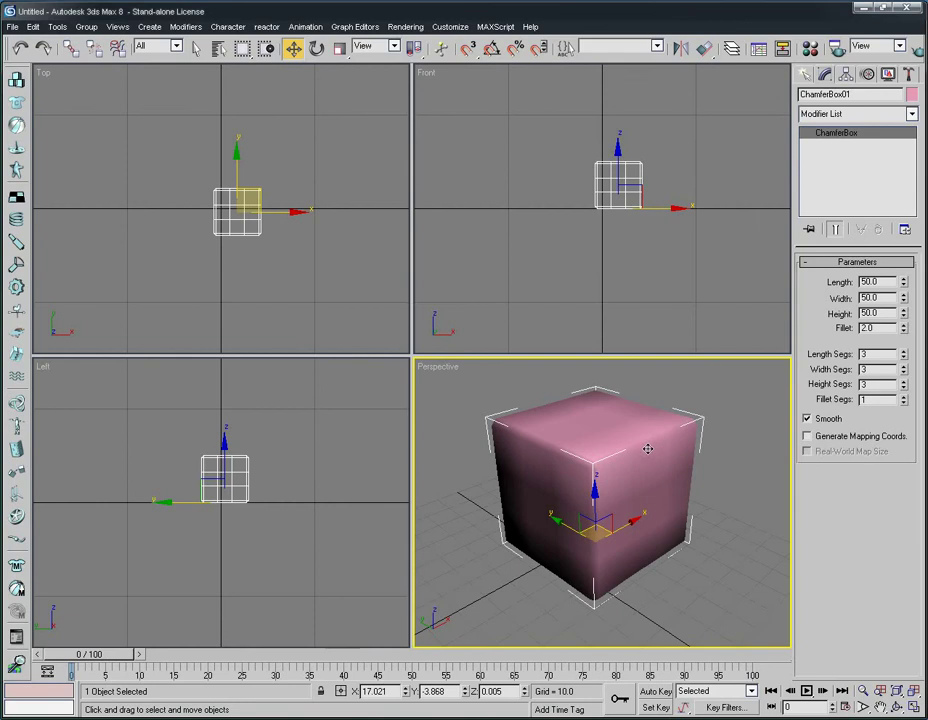
{"action": "key", "text": "F4"}
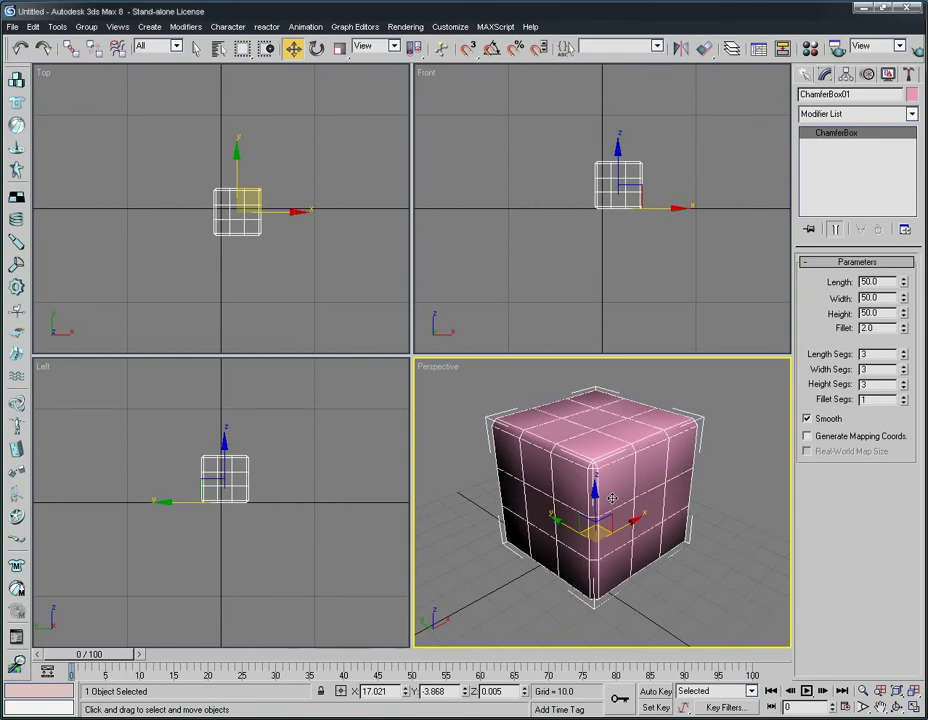
Step: Convert the chamfer box to an Editable Poly and switch to polygon selection level
{"action": "right_click", "coordinate": [697, 487]}
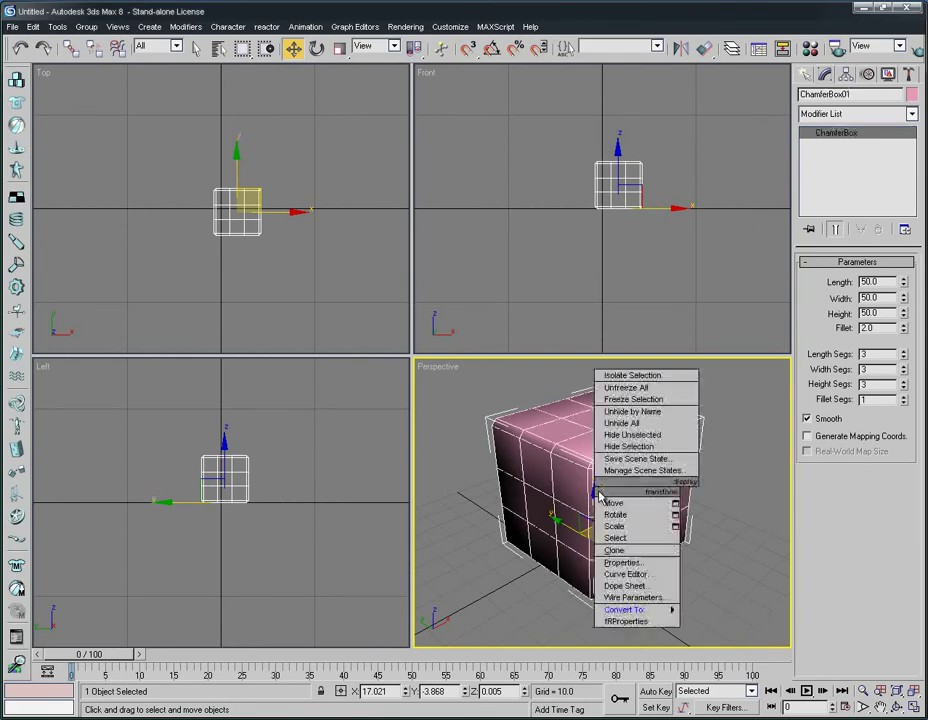
{"action": "mouse_move", "coordinate": [640, 609]}
{"action": "left_click", "coordinate": [721, 621]}
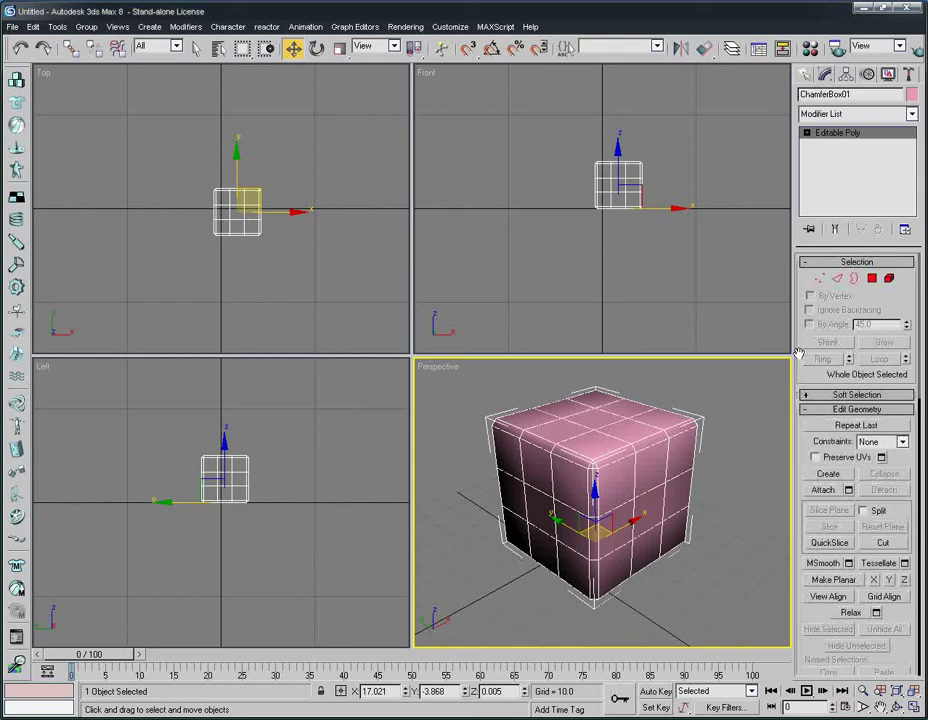
{"action": "left_click", "coordinate": [874, 280]}
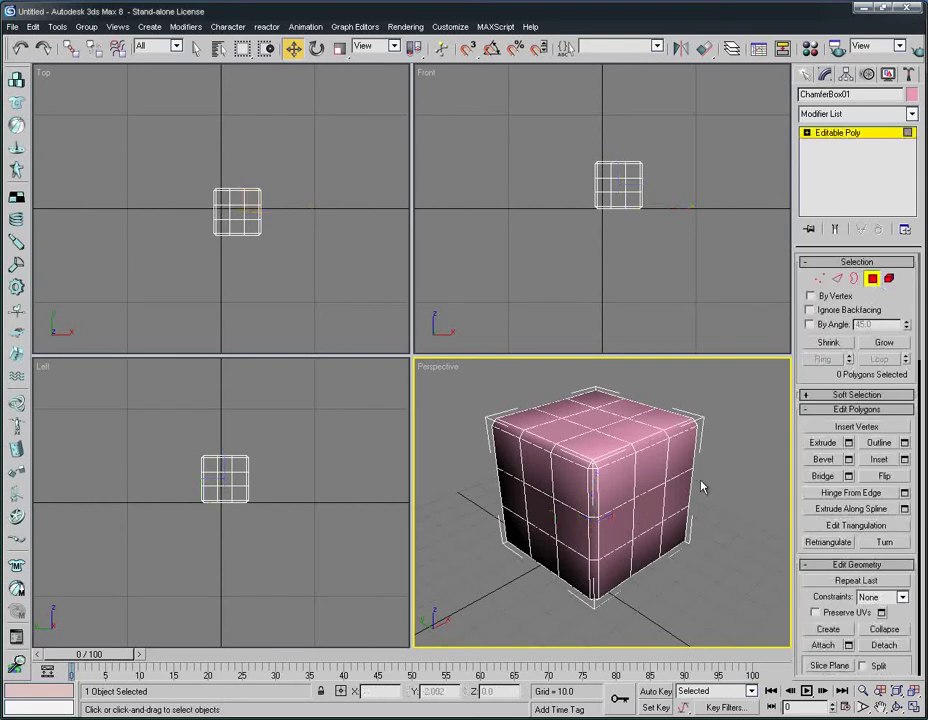
Step: Select the front face's centre polygon, the top face's three diagonal polygons, and two diagonally opposite corner polygons on the left face
{"action": "left_click", "coordinate": [650, 507]}
{"action": "left_click", "coordinate": [530, 418], "text": "ctrl"}
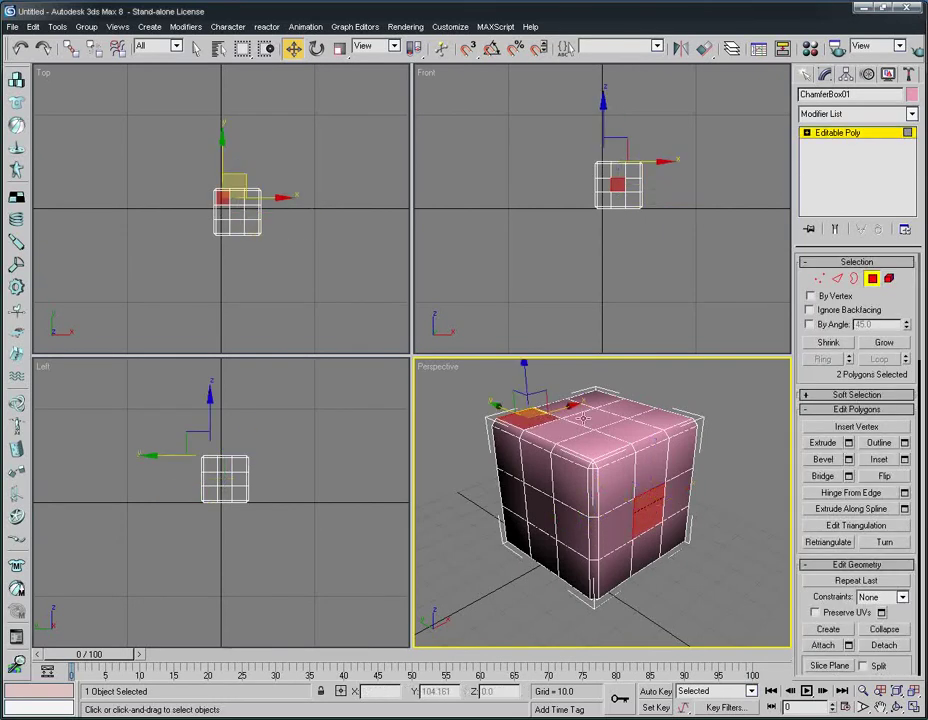
{"action": "left_click", "coordinate": [595, 419], "text": "ctrl"}
{"action": "left_click", "coordinate": [654, 418], "text": "ctrl"}
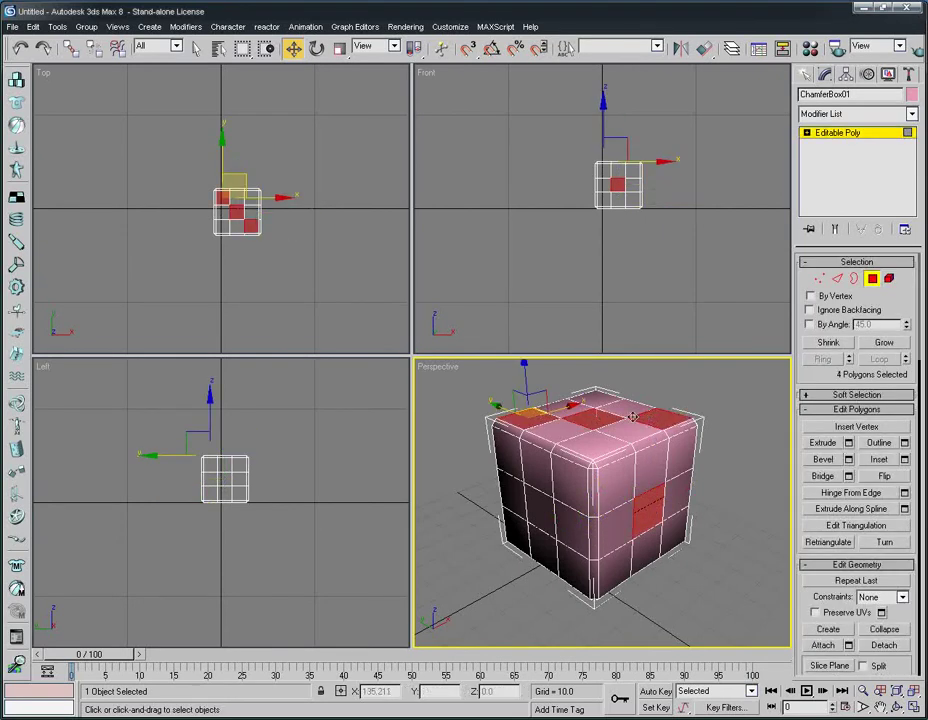
{"action": "left_click", "coordinate": [509, 455], "text": "ctrl"}
{"action": "left_click", "coordinate": [574, 569], "text": "ctrl"}
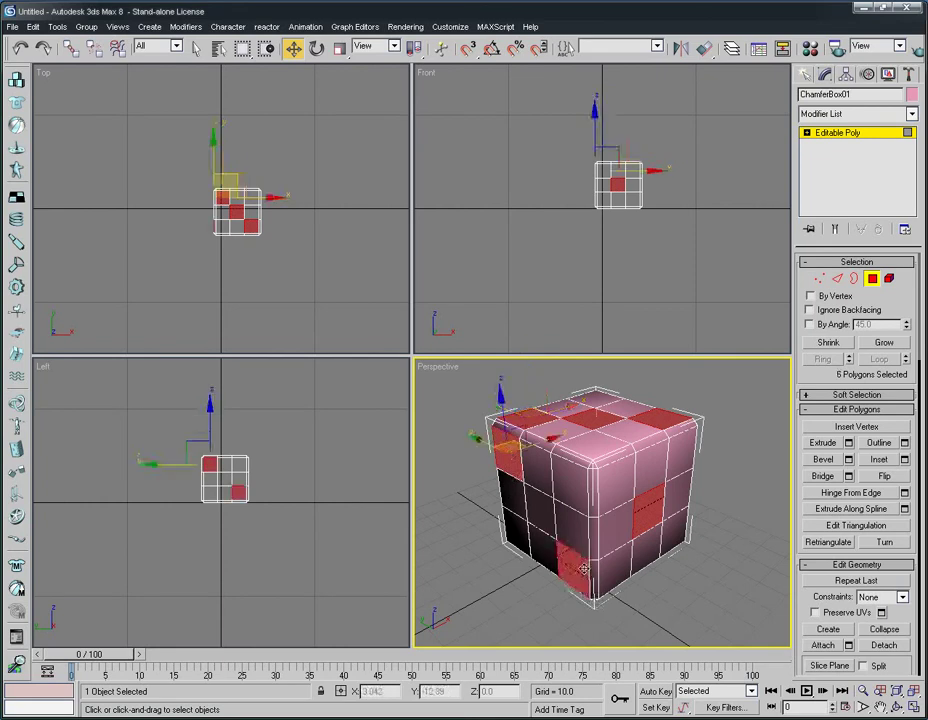
Step: Add the four corner polygons of the cube's right face to the selection
{"action": "left_click", "coordinate": [896, 707]}
{"action": "left_click_drag", "start_coordinate": [697, 502], "coordinate": [521, 504]}
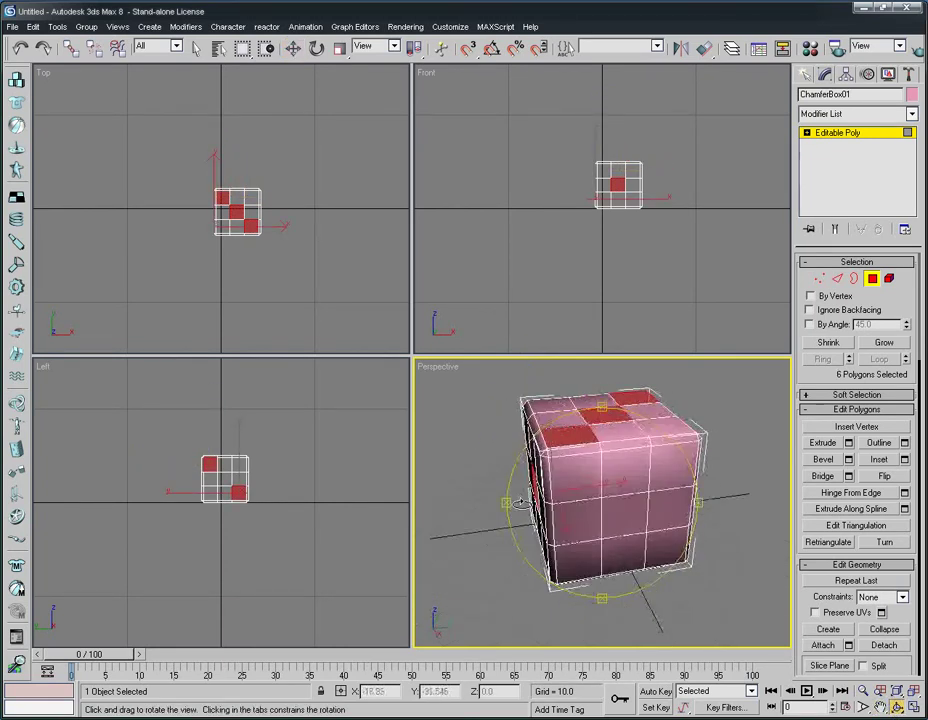
{"action": "left_click", "coordinate": [293, 48]}
{"action": "left_click", "coordinate": [576, 478], "text": "ctrl"}
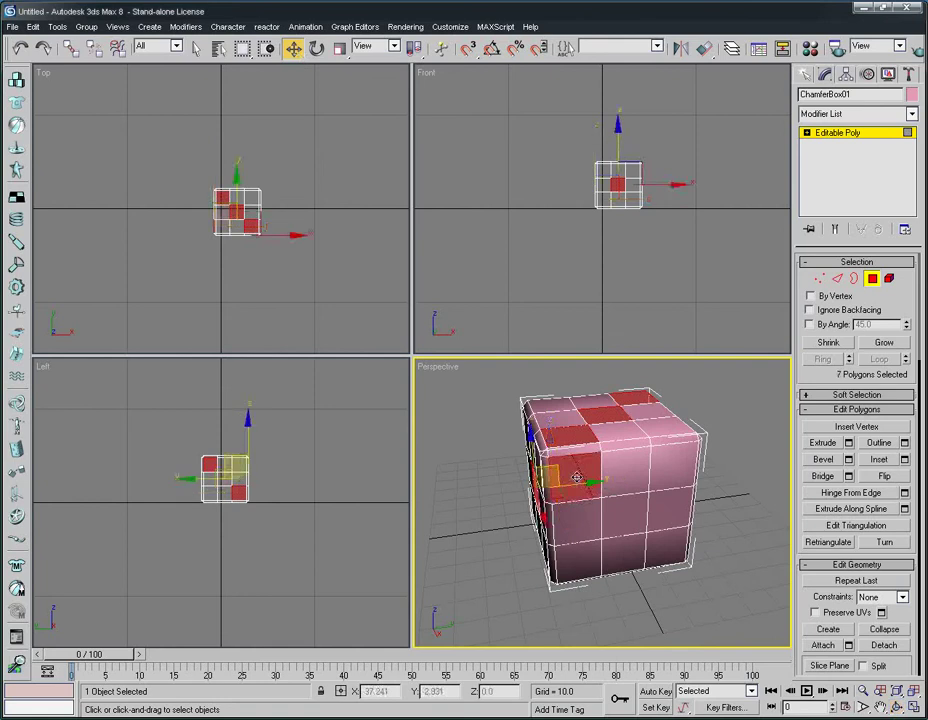
{"action": "left_click", "coordinate": [592, 561], "text": "ctrl"}
{"action": "left_click", "coordinate": [668, 474], "text": "ctrl"}
{"action": "left_click", "coordinate": [668, 548], "text": "ctrl"}
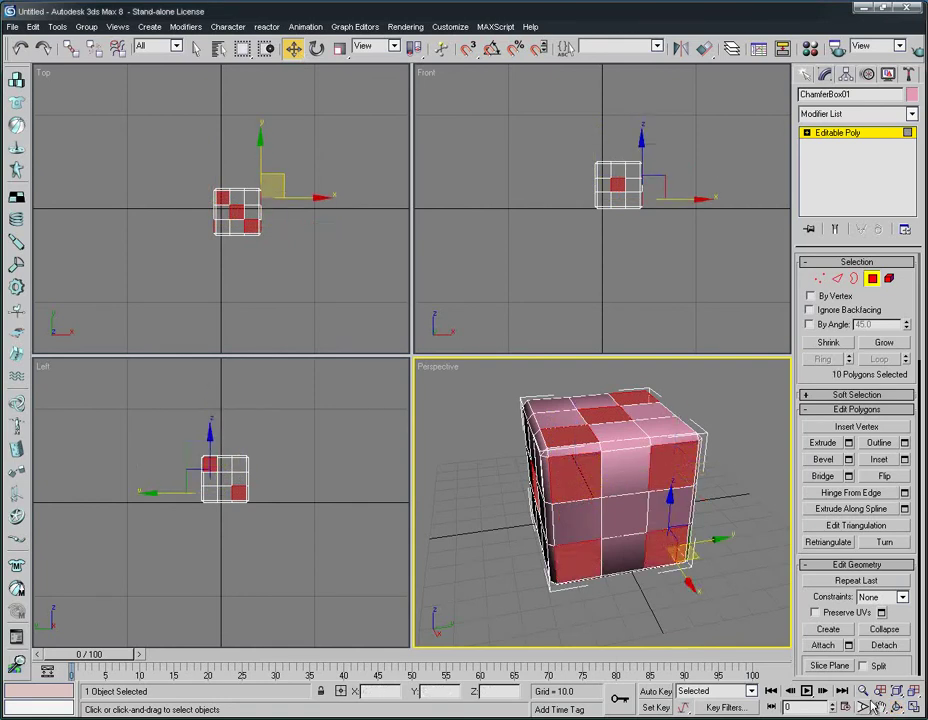
Step: Add the four corner polygons and the centre polygon of the cube's back face to the selection
{"action": "left_click", "coordinate": [897, 706]}
{"action": "left_click_drag", "start_coordinate": [510, 365], "coordinate": [533, 502]}
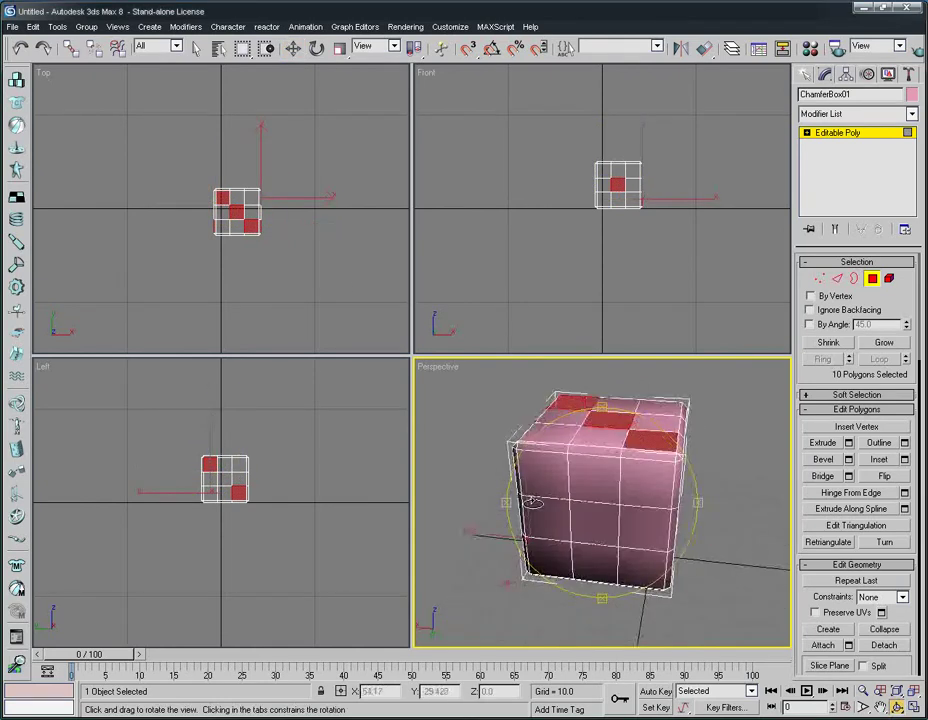
{"action": "key", "text": "w"}
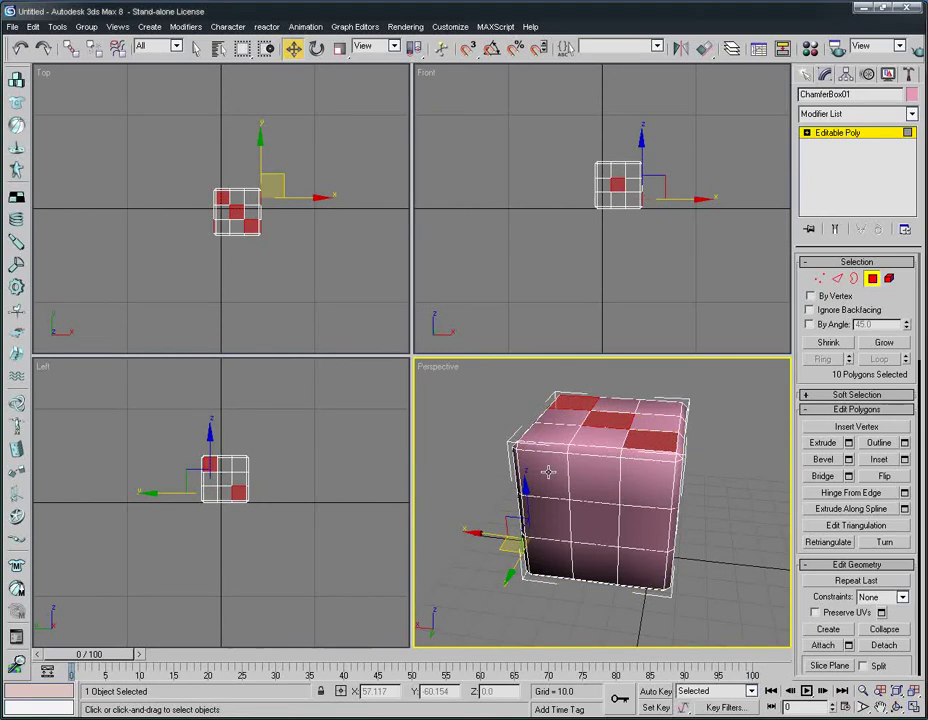
{"action": "left_click", "coordinate": [546, 474], "text": "ctrl"}
{"action": "left_click", "coordinate": [549, 556], "text": "ctrl"}
{"action": "left_click", "coordinate": [643, 558], "text": "ctrl"}
{"action": "left_click", "coordinate": [651, 481], "text": "ctrl"}
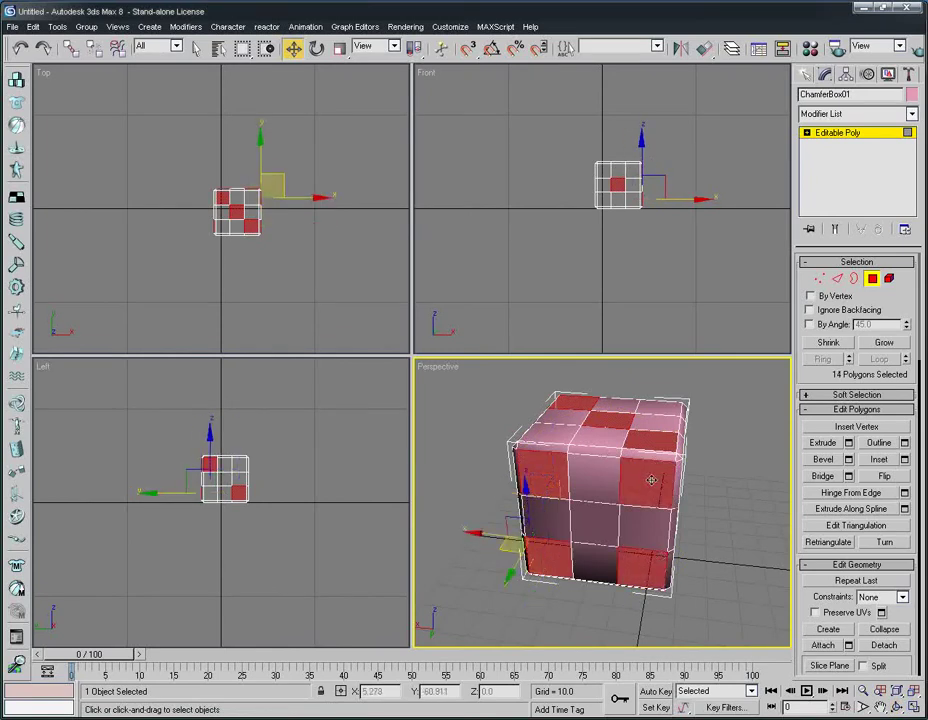
{"action": "left_click", "coordinate": [597, 518], "text": "ctrl"}
Step: Add one corner polygon on the cube's underside to the selection and undo the stray pick that follows it
{"action": "left_click", "coordinate": [897, 706]}
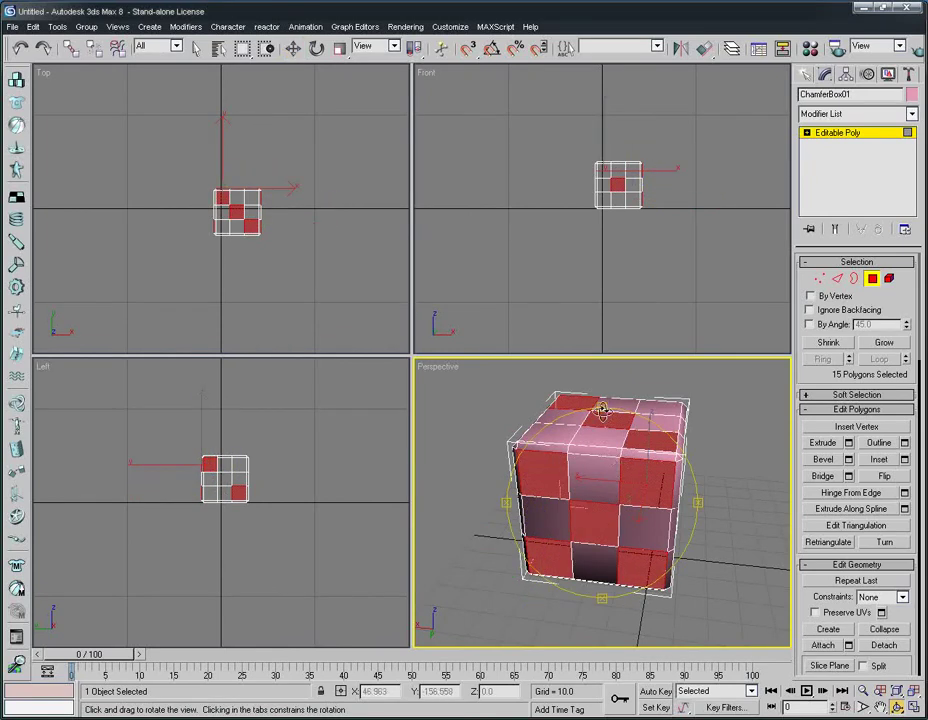
{"action": "left_click_drag", "start_coordinate": [597, 410], "coordinate": [348, 196]}
{"action": "left_click", "coordinate": [293, 48]}
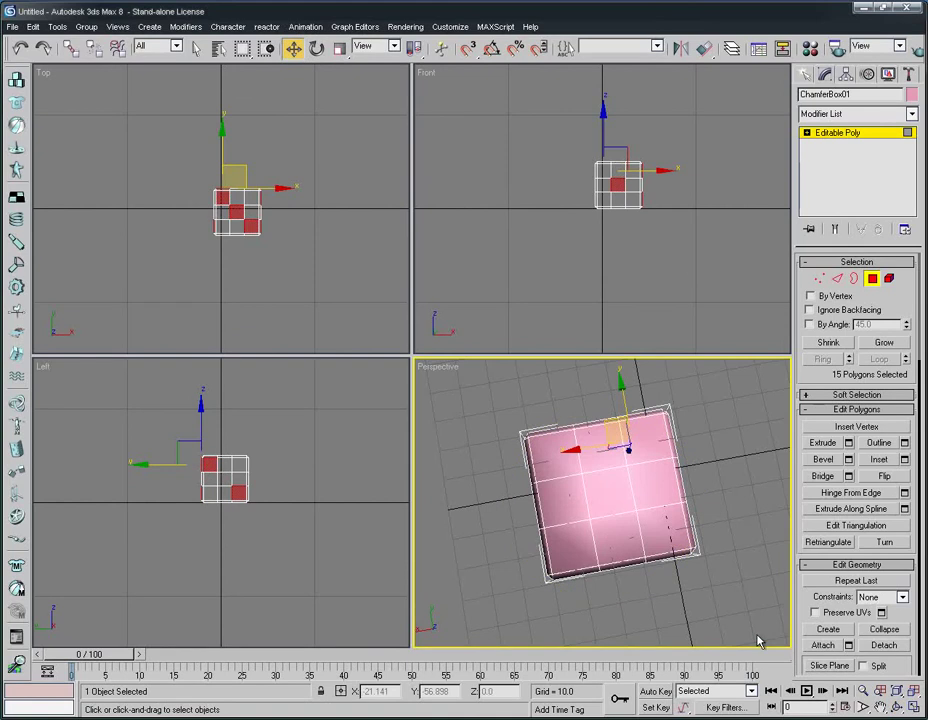
{"action": "left_click", "coordinate": [561, 457], "text": "ctrl"}
{"action": "left_click", "coordinate": [575, 514], "text": "ctrl"}
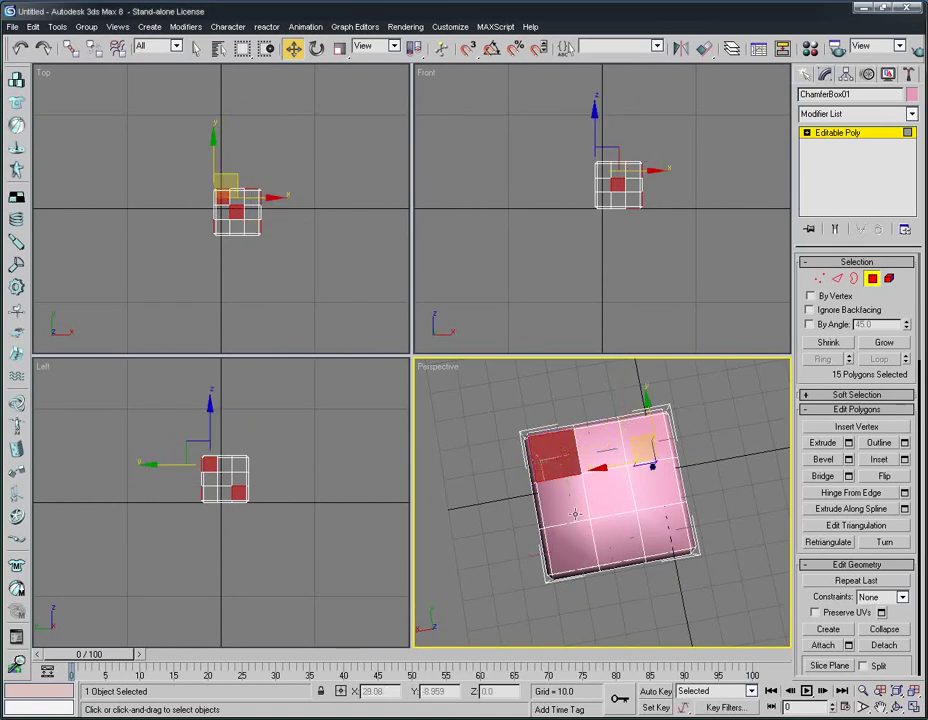
{"action": "key", "text": "ctrl+z"}
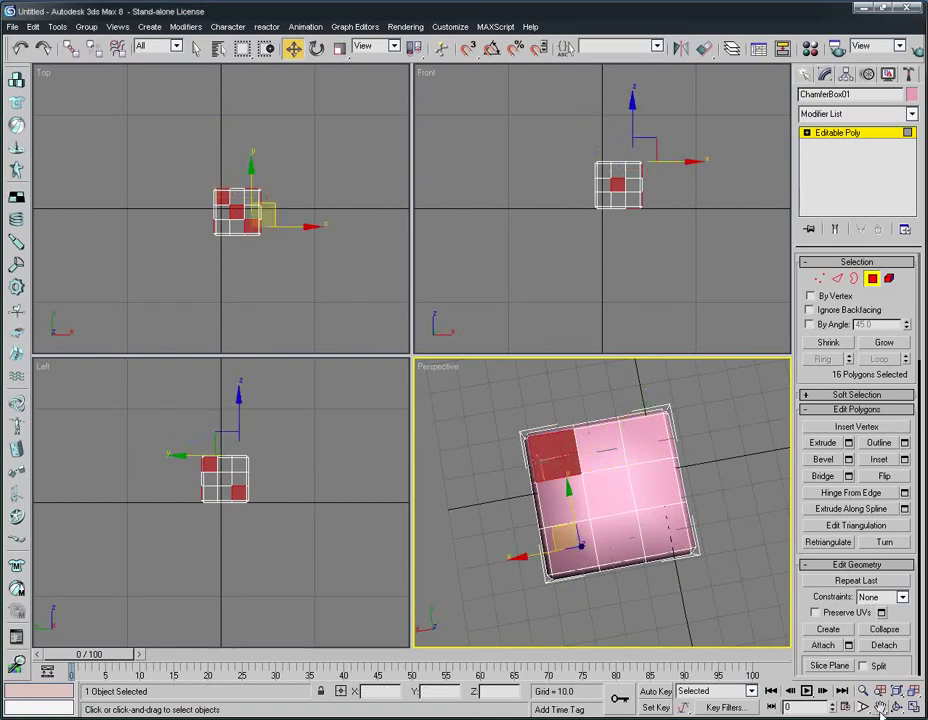
{"action": "left_click", "coordinate": [880, 706]}
{"action": "left_click_drag", "start_coordinate": [539, 489], "coordinate": [539, 494]}
{"action": "scroll", "coordinate": [590, 512], "scroll_direction": "up", "scroll_amount": 5}
{"action": "scroll", "coordinate": [590, 512], "scroll_direction": "down", "scroll_amount": 3}
{"action": "scroll", "coordinate": [590, 512], "scroll_direction": "up", "scroll_amount": 4}
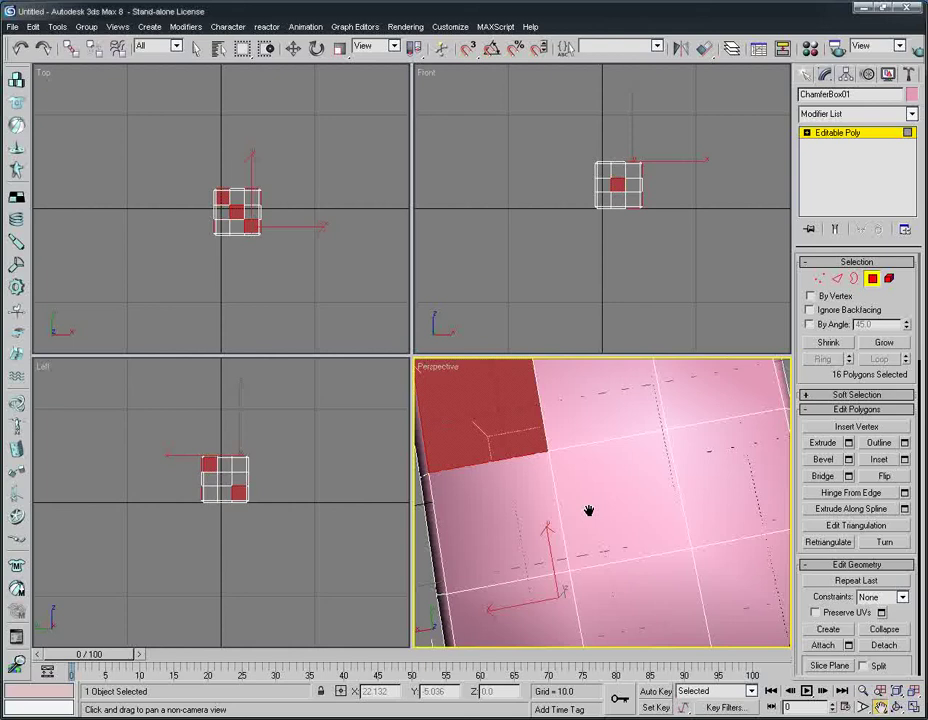
{"action": "scroll", "coordinate": [574, 511], "scroll_direction": "down", "scroll_amount": 3}
{"action": "left_click", "coordinate": [292, 48]}
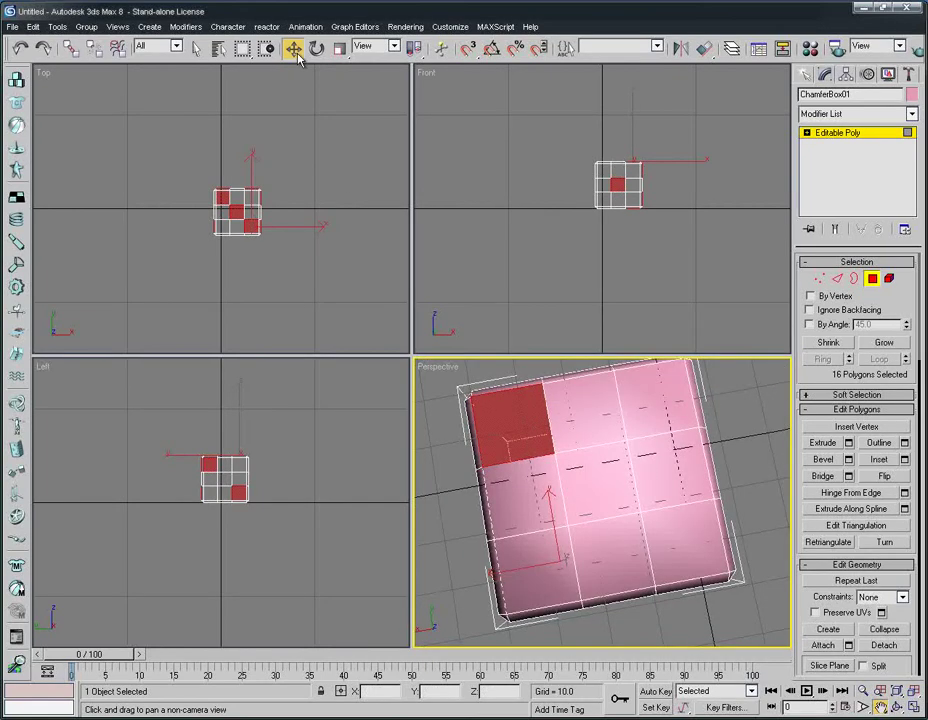
{"action": "left_click", "coordinate": [564, 585], "text": "alt"}
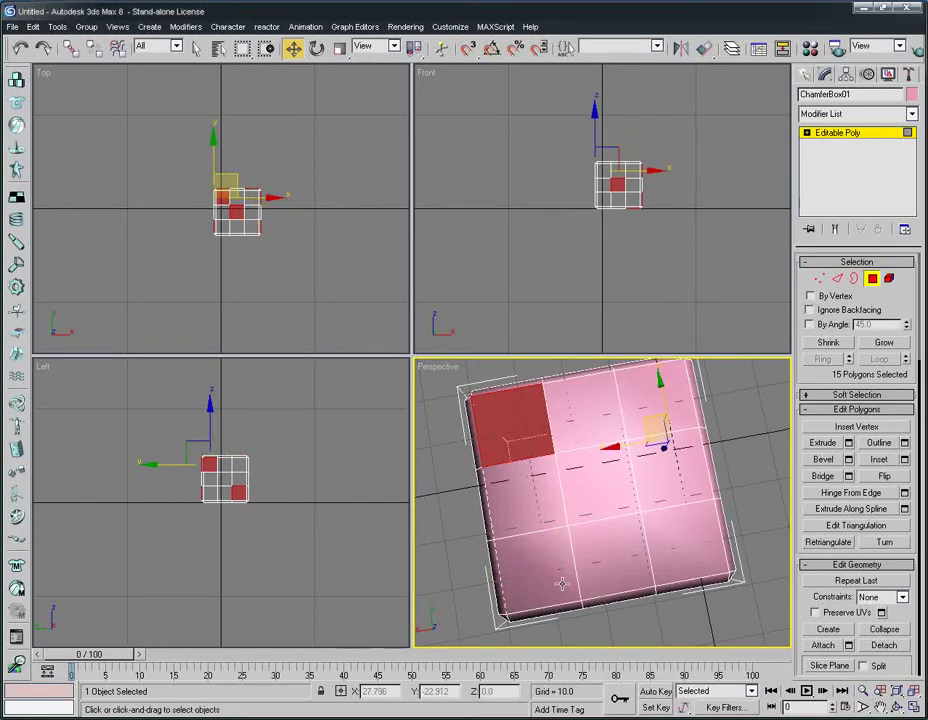
{"action": "left_click", "coordinate": [562, 585], "text": "ctrl"}
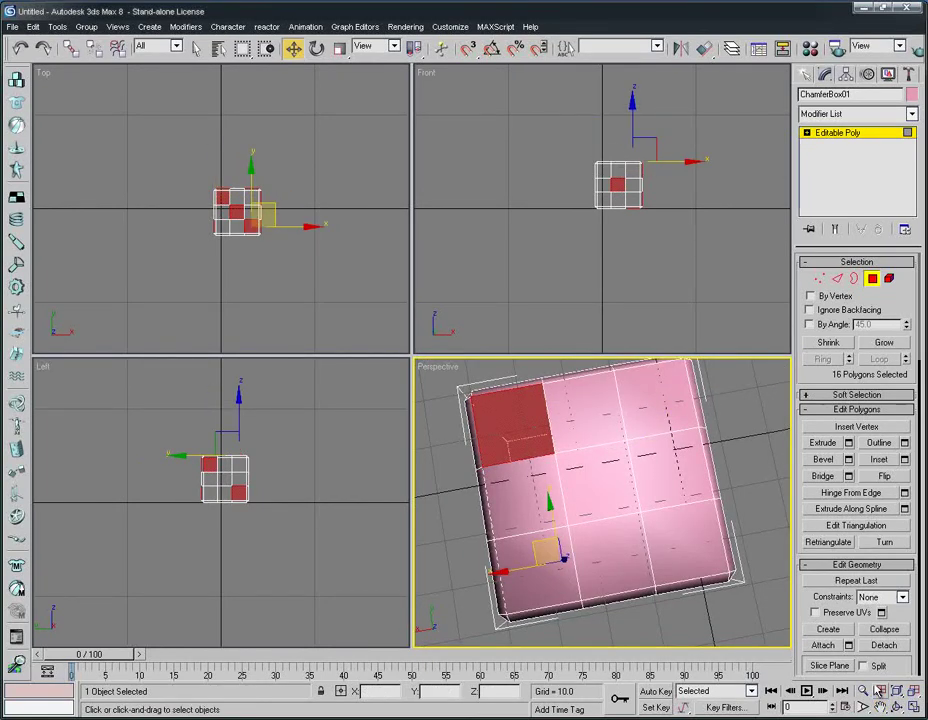
{"action": "left_click", "coordinate": [882, 706]}
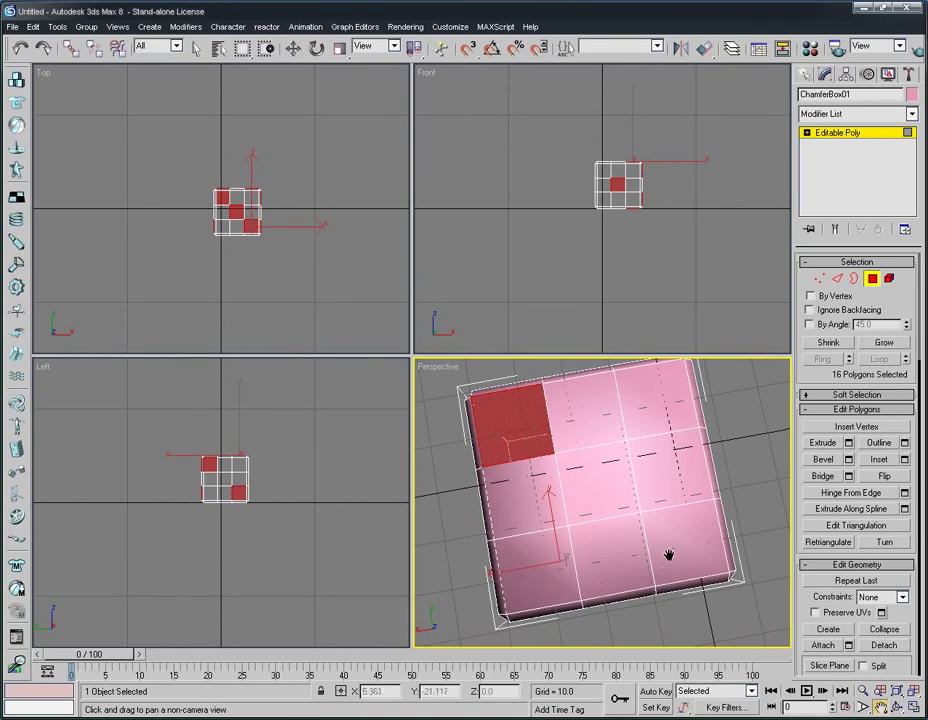
{"action": "key", "text": "F4"}
{"action": "key", "text": "F4"}
Step: Add the remaining five polygons of the two outer three-polygon rows on the cube's underside to the selection
{"action": "key", "text": "ctrl+r"}
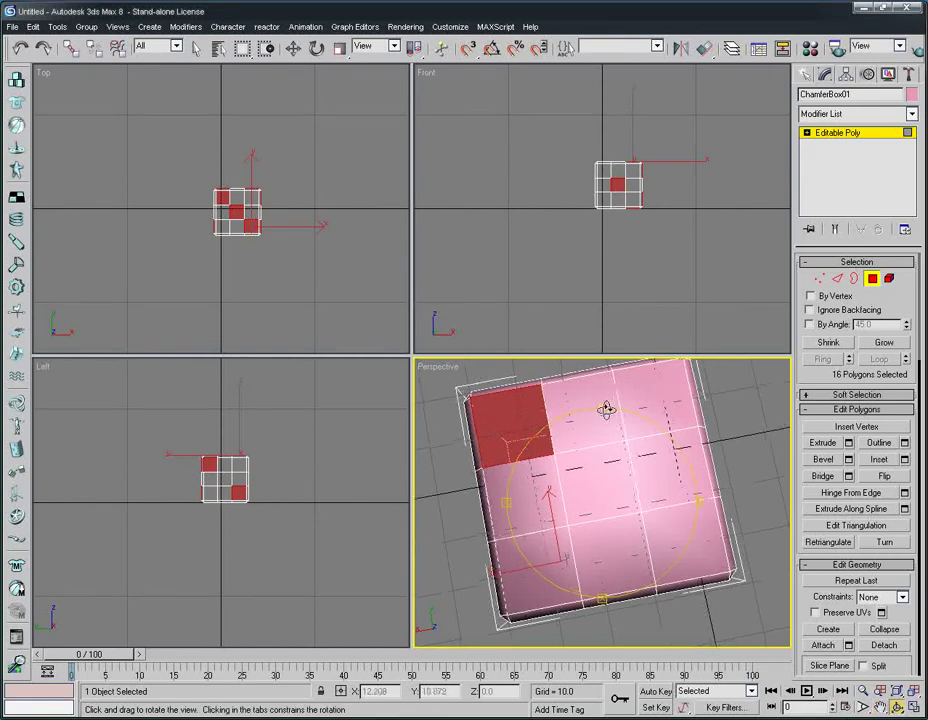
{"action": "left_click_drag", "start_coordinate": [605, 410], "coordinate": [617, 460]}
{"action": "left_click", "coordinate": [293, 48]}
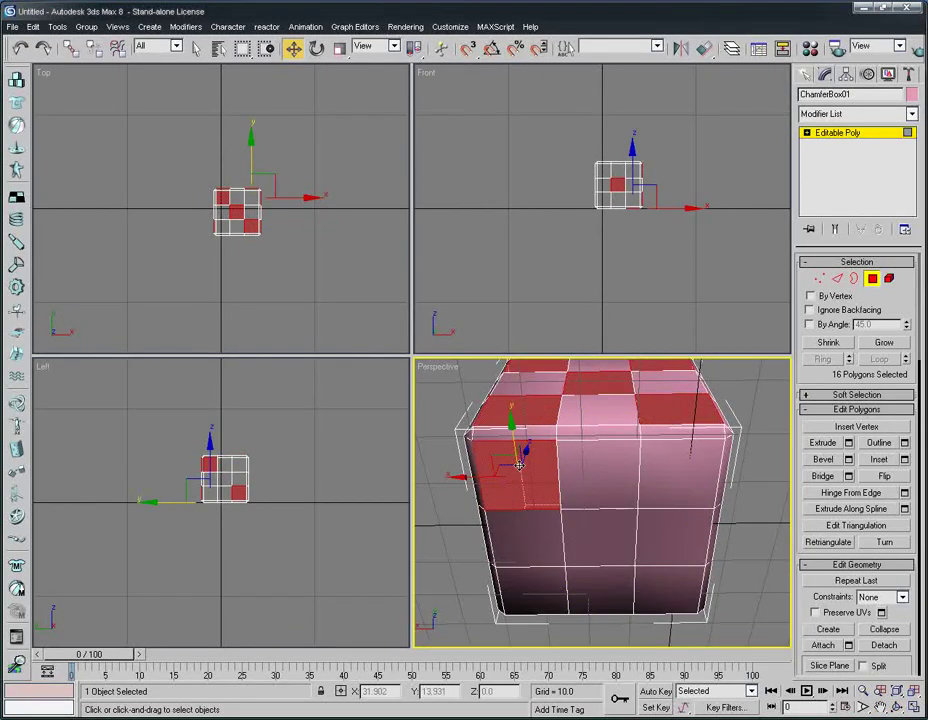
{"action": "left_click", "coordinate": [668, 485], "text": "ctrl"}
{"action": "left_click", "coordinate": [676, 582], "text": "ctrl"}
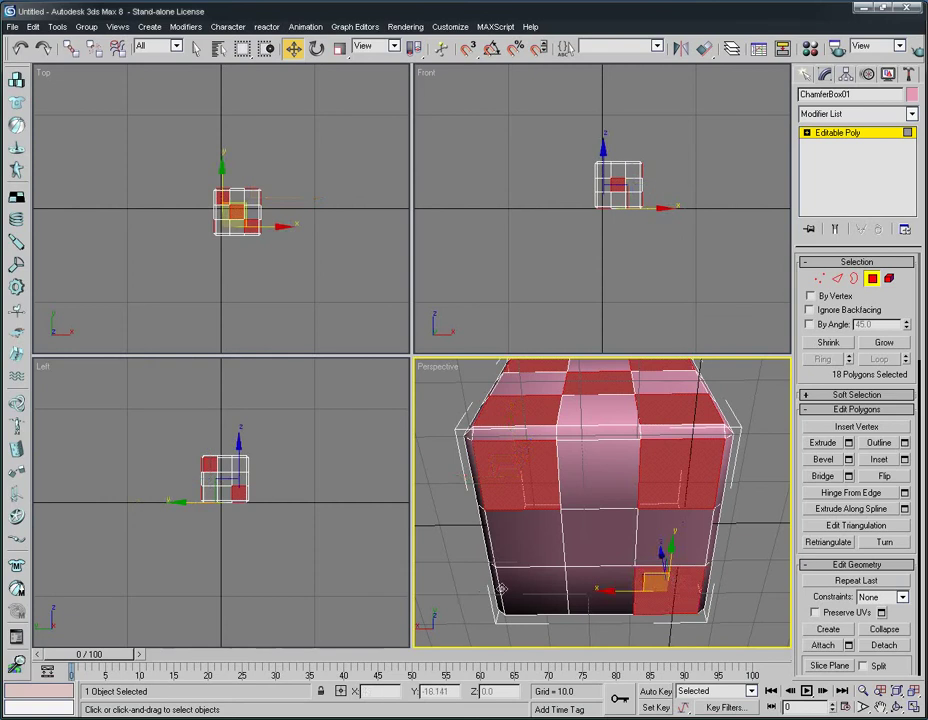
{"action": "left_click", "coordinate": [523, 589], "text": "ctrl"}
{"action": "left_click", "coordinate": [534, 539], "text": "ctrl"}
{"action": "left_click", "coordinate": [662, 540], "text": "ctrl"}
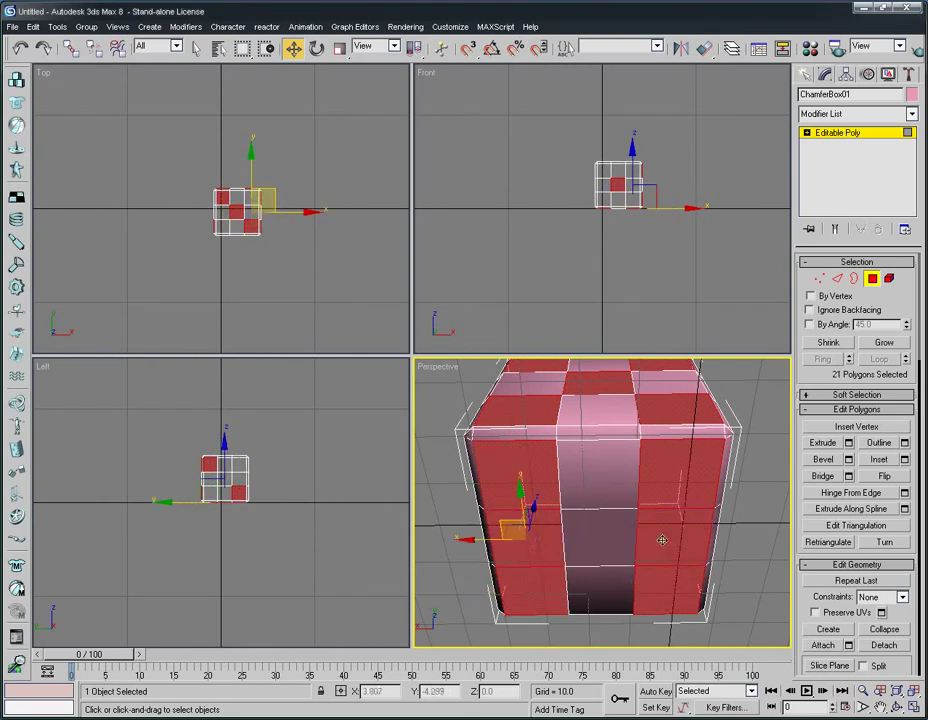
Step: Inset all the selected dot polygons by 0.3 with the inset type By Polygon
{"action": "key", "text": "ctrl+r"}
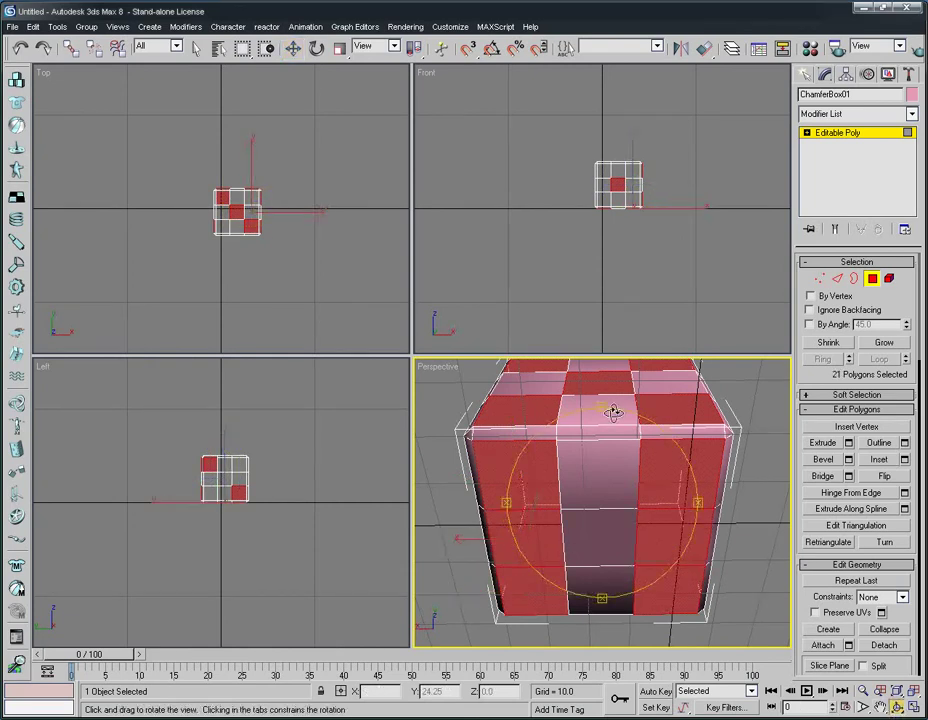
{"action": "left_click_drag", "start_coordinate": [613, 412], "coordinate": [609, 470]}
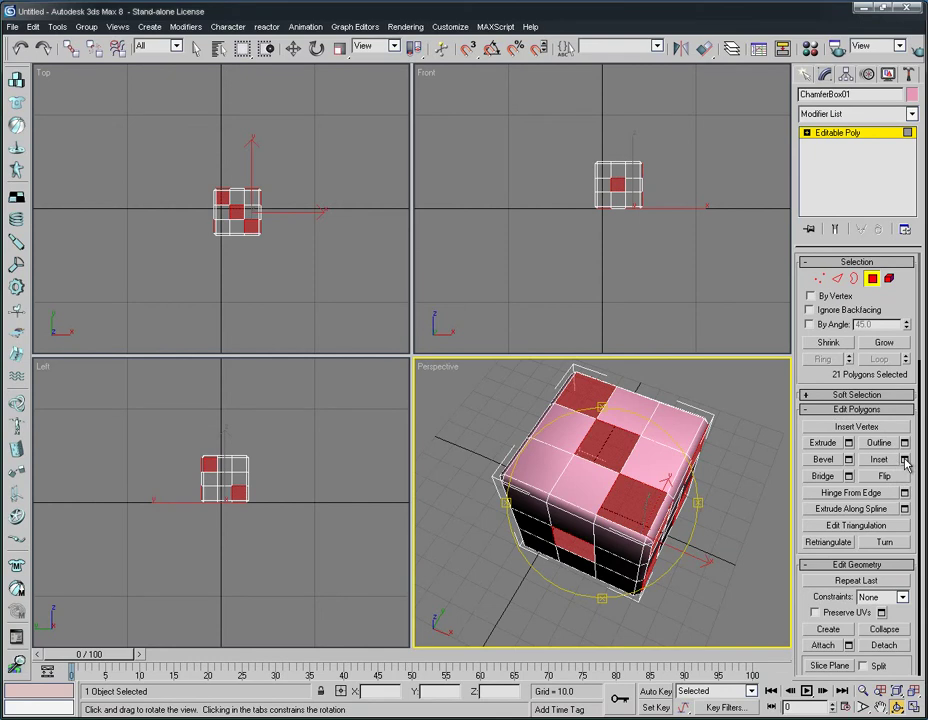
{"action": "left_click", "coordinate": [905, 459]}
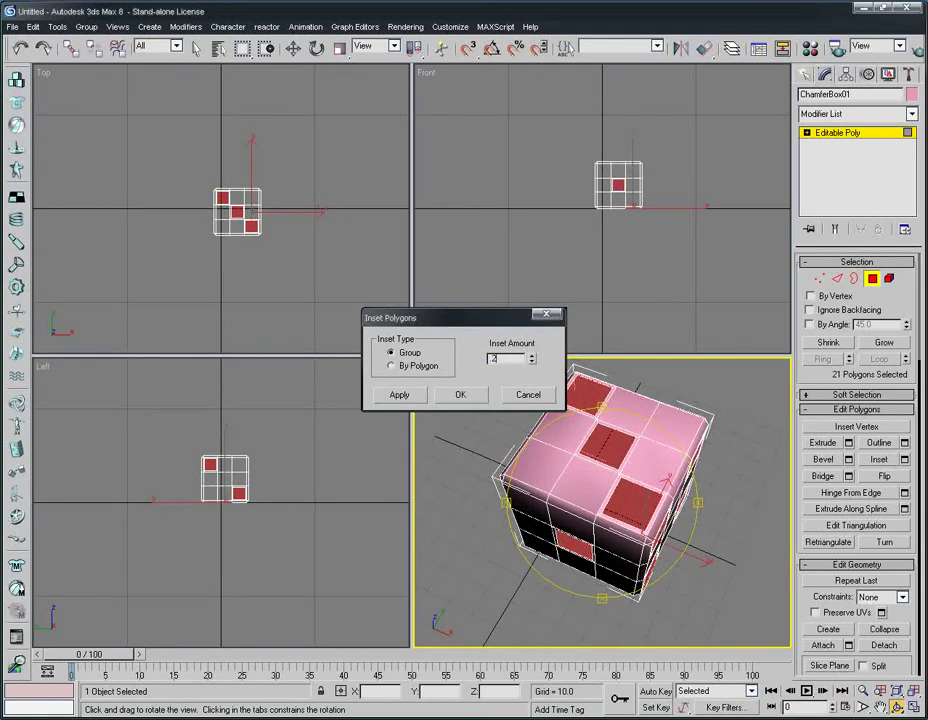
{"action": "type", "text": ".2"}
{"action": "key", "text": "Return"}
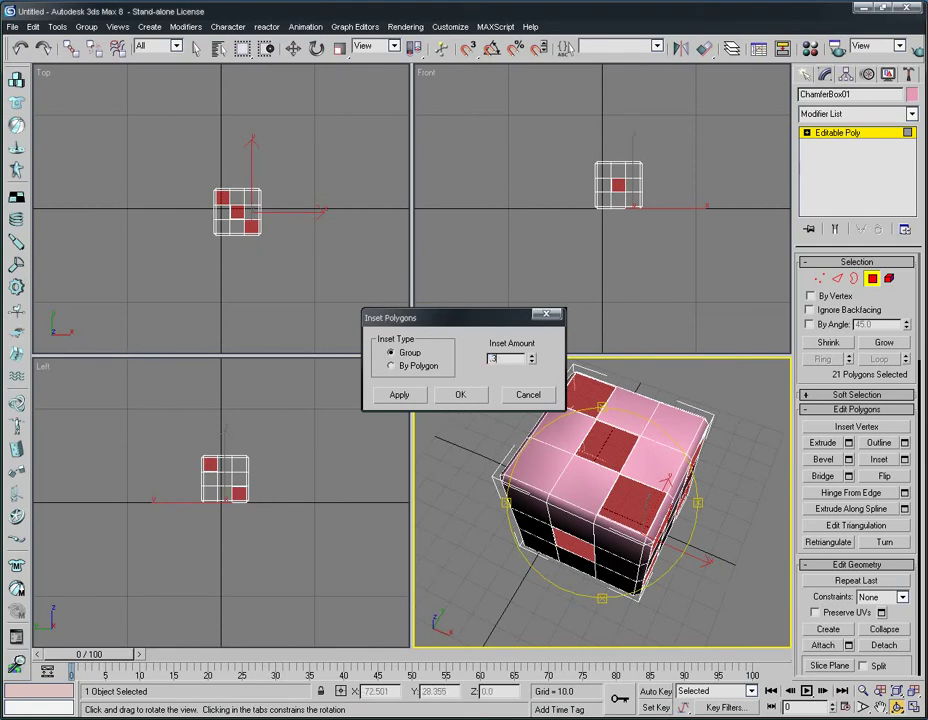
{"action": "key", "text": "Return"}
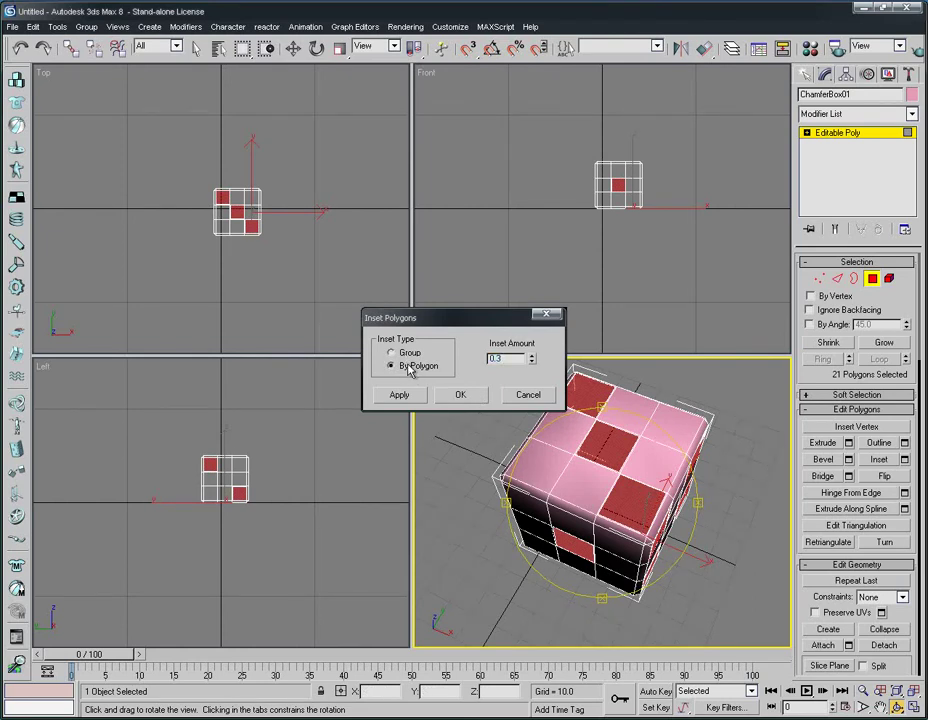
{"action": "left_click", "coordinate": [456, 399]}
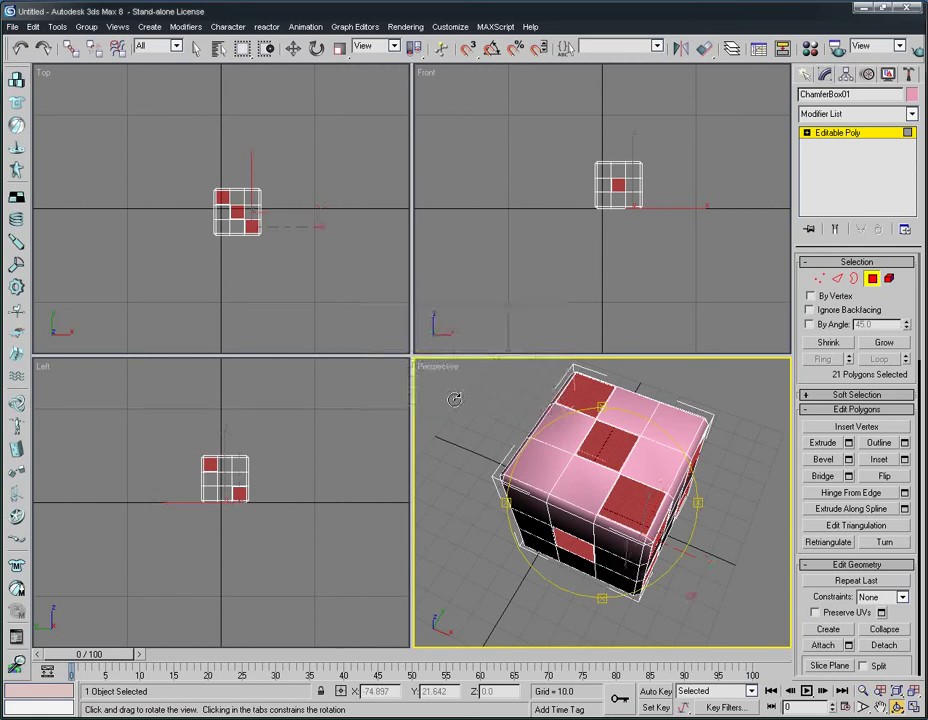
Step: Bevel the inset dot polygons inward with a height of -2 and an outline amount of -3
{"action": "left_click", "coordinate": [849, 460]}
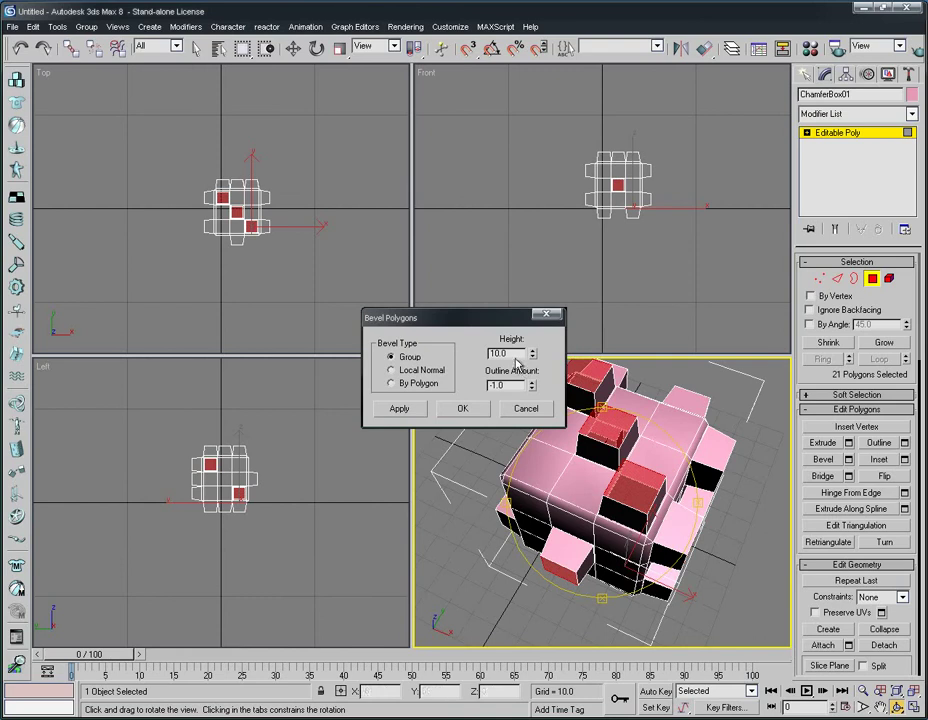
{"action": "left_click_drag", "start_coordinate": [512, 354], "coordinate": [481, 351]}
{"action": "type", "text": "-2"}
{"action": "key", "text": "Tab"}
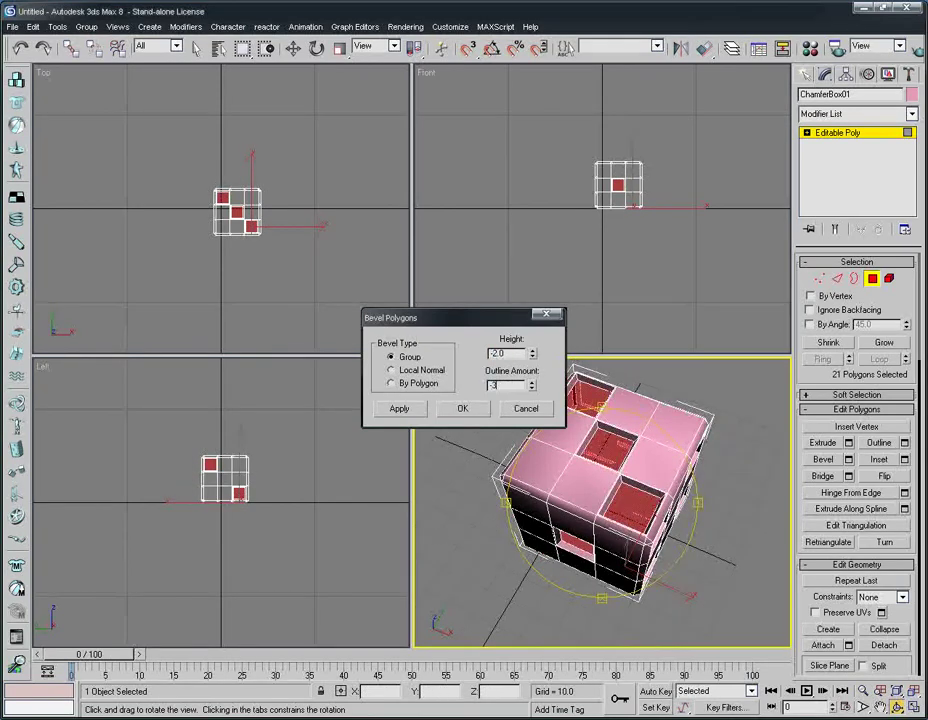
{"action": "type", "text": "-3"}
{"action": "key", "text": "Return"}
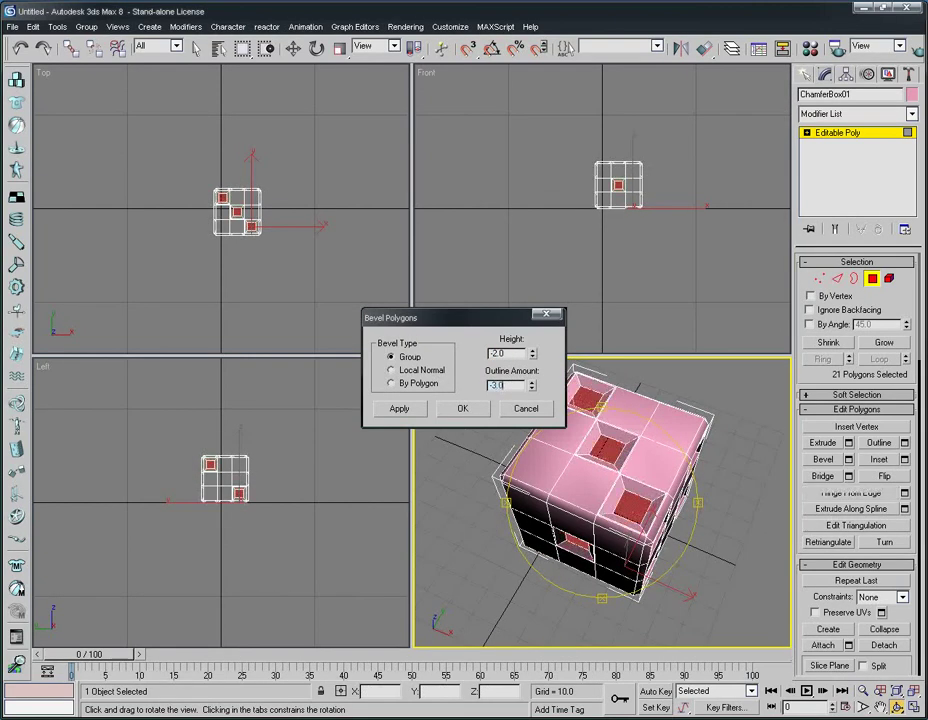
{"action": "left_click", "coordinate": [476, 411]}
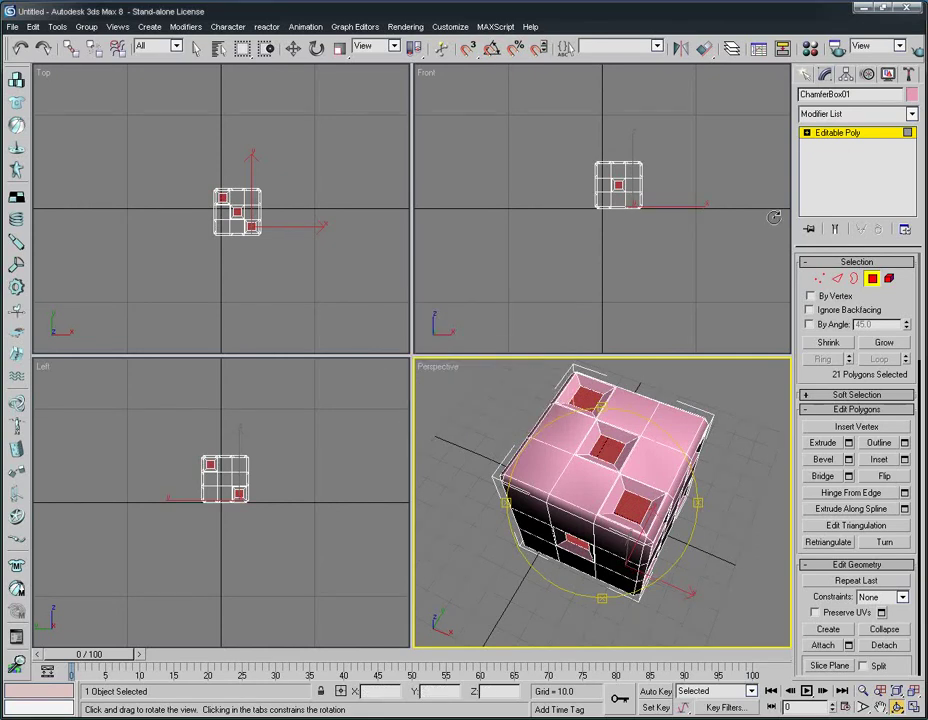
Step: Apply a MeshSmooth modifier to the die and set its subdivision iterations to 3
{"action": "left_click", "coordinate": [838, 115]}
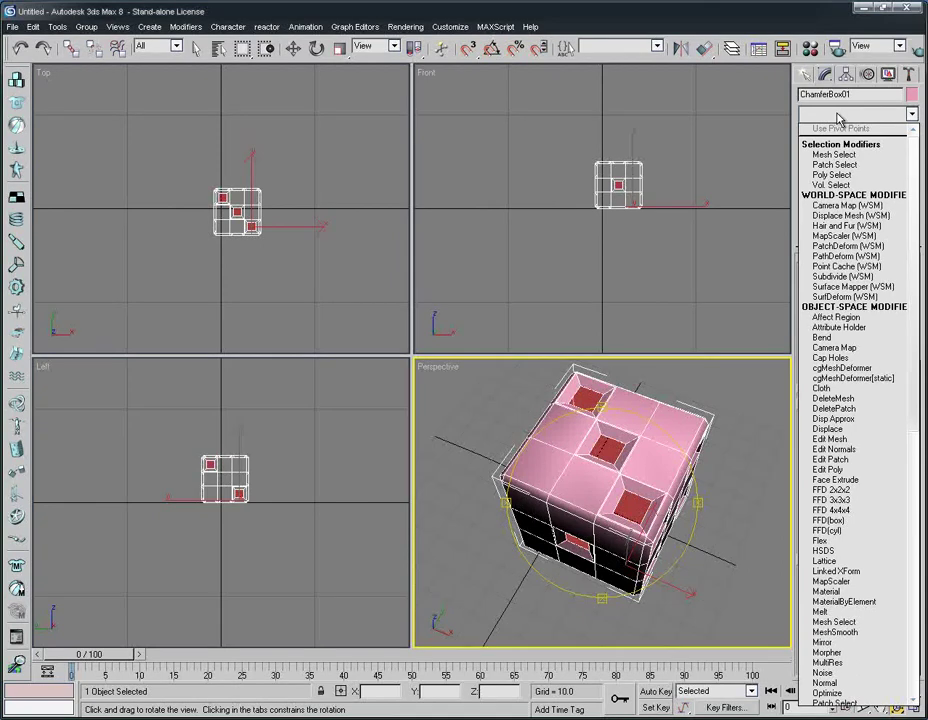
{"action": "key", "text": "m"}
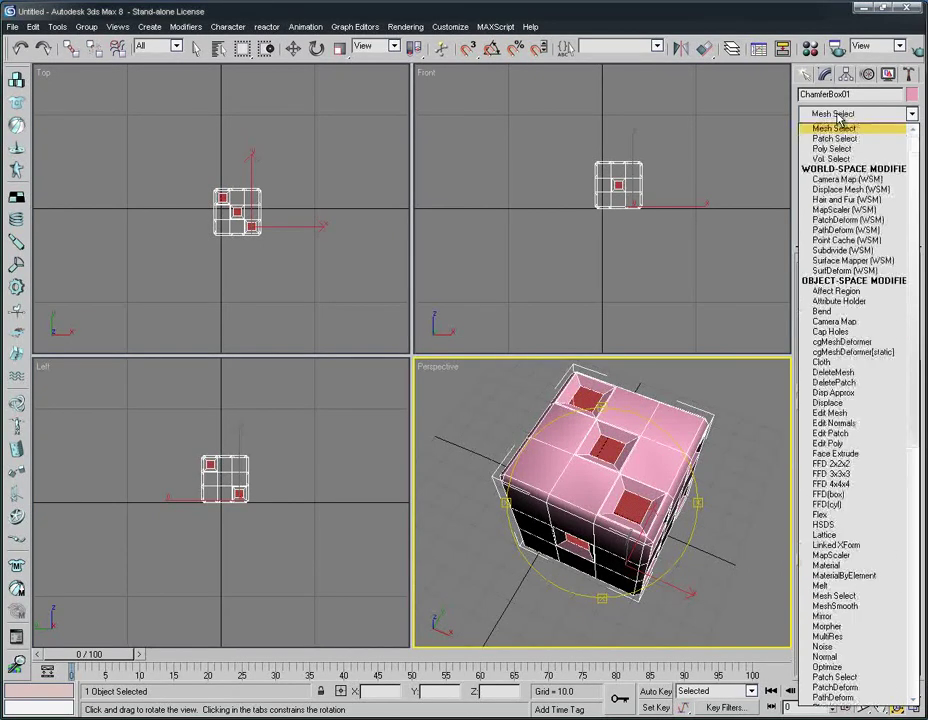
{"action": "key", "text": "m"}
{"action": "key", "text": "m"}
{"action": "key", "text": "m"}
{"action": "key", "text": "m"}
{"action": "key", "text": "m"}
{"action": "key", "text": "m"}
{"action": "key", "text": "m"}
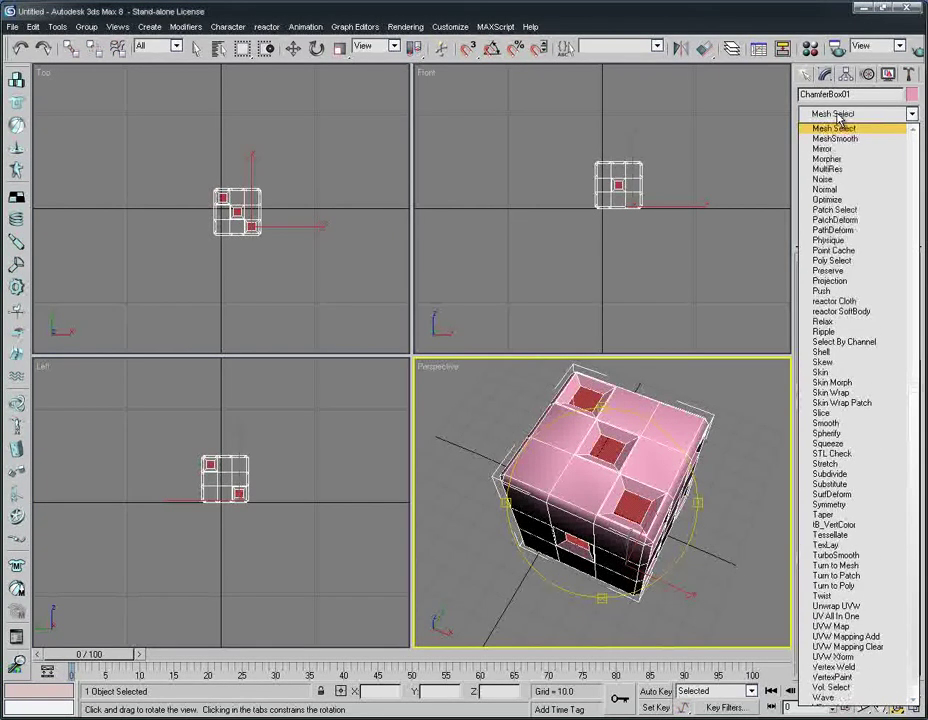
{"action": "key", "text": "Return"}
{"action": "key", "text": "w"}
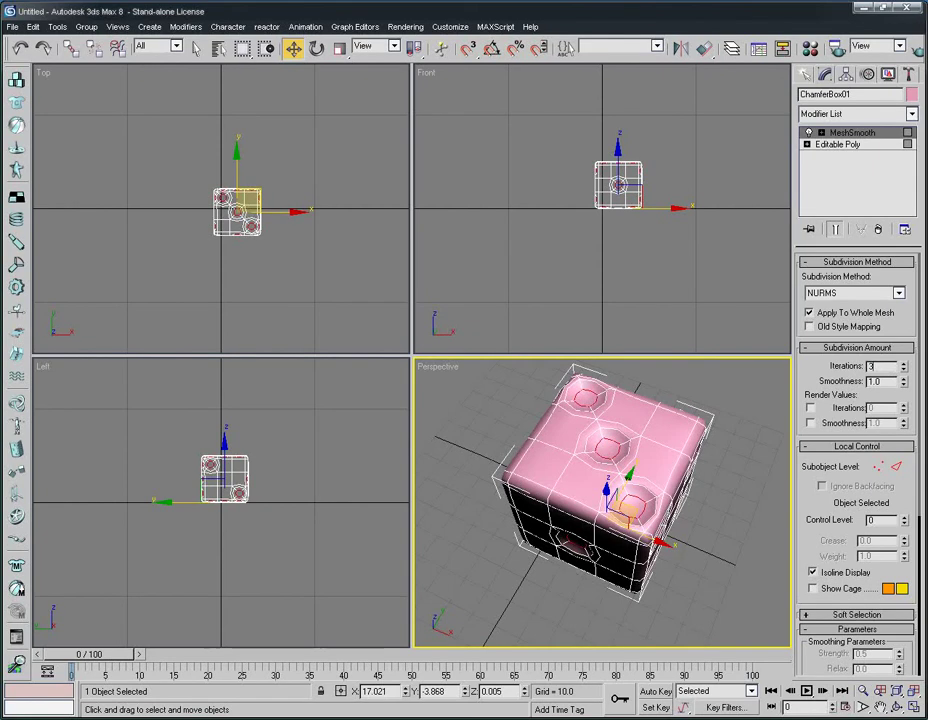
{"action": "key", "text": "Return"}
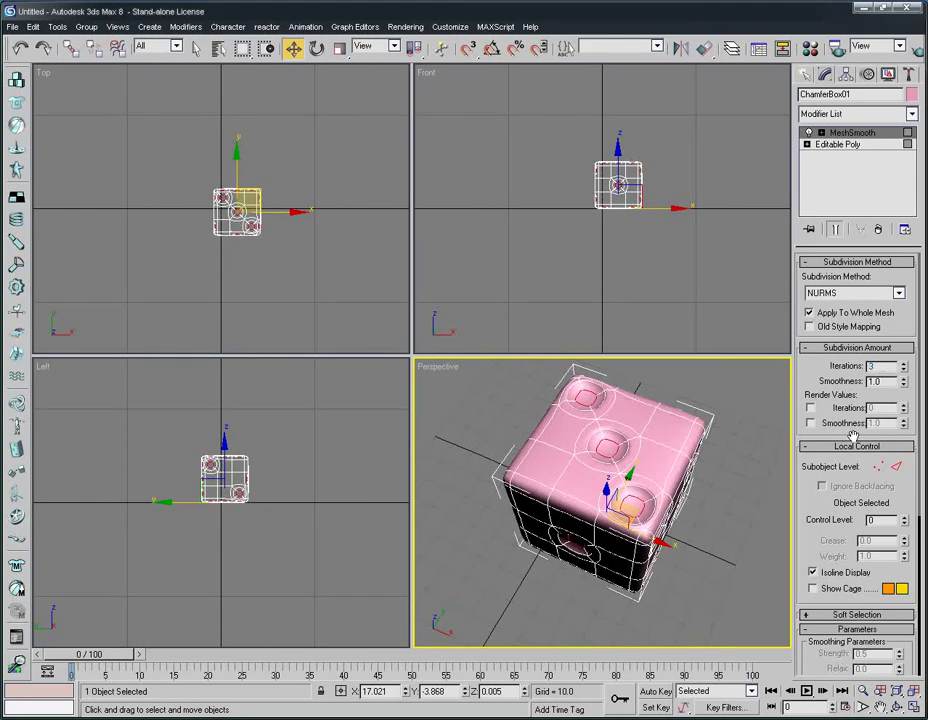
Step: Deselect the die, inspect its dimpled faces and make a test render of the perspective view
{"action": "left_click", "coordinate": [729, 586]}
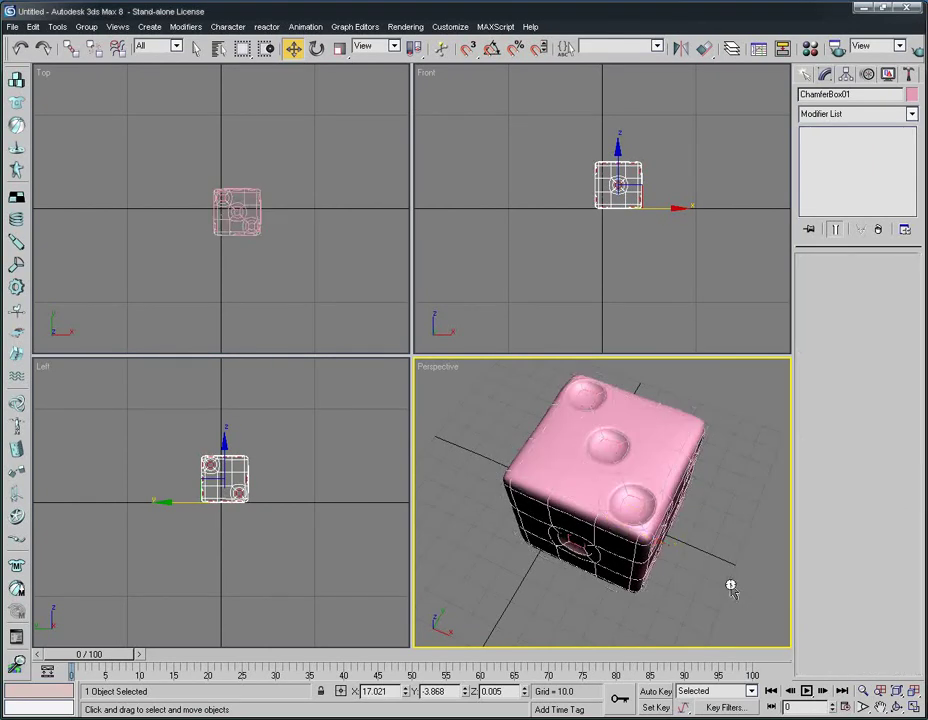
{"action": "left_click", "coordinate": [896, 706]}
{"action": "left_click_drag", "start_coordinate": [603, 410], "coordinate": [604, 290]}
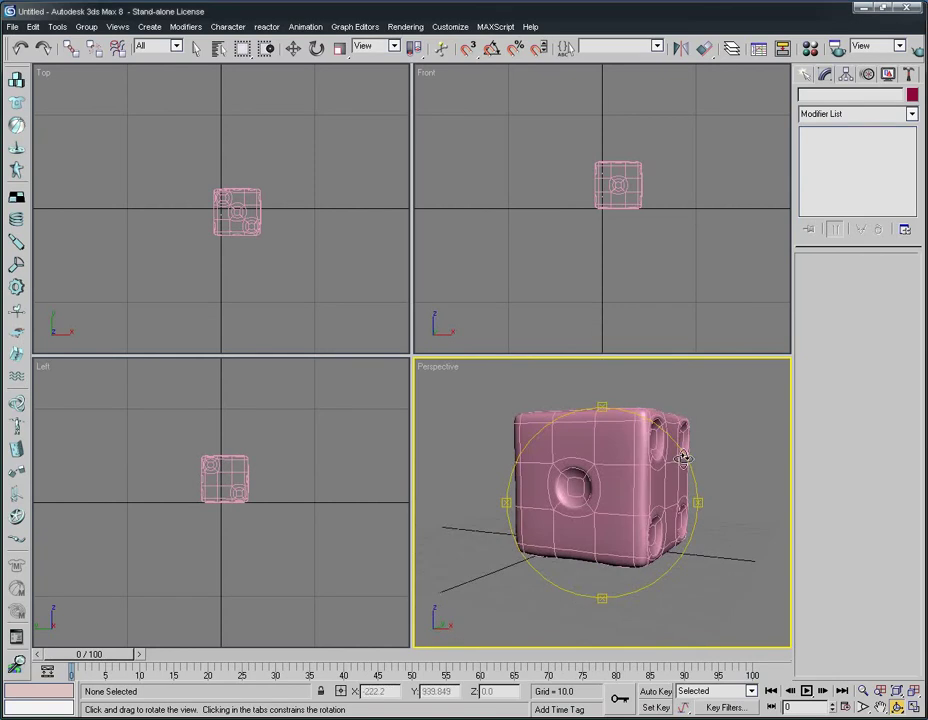
{"action": "left_click_drag", "start_coordinate": [698, 501], "coordinate": [900, 505]}
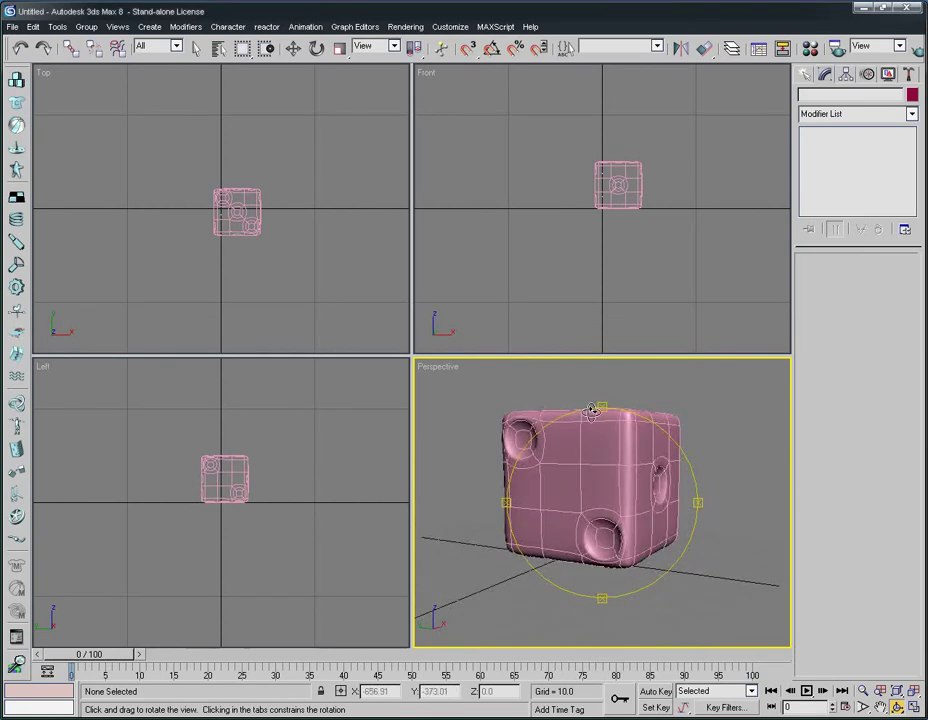
{"action": "left_click_drag", "start_coordinate": [601, 405], "coordinate": [603, 441]}
{"action": "key", "text": "shift+q"}
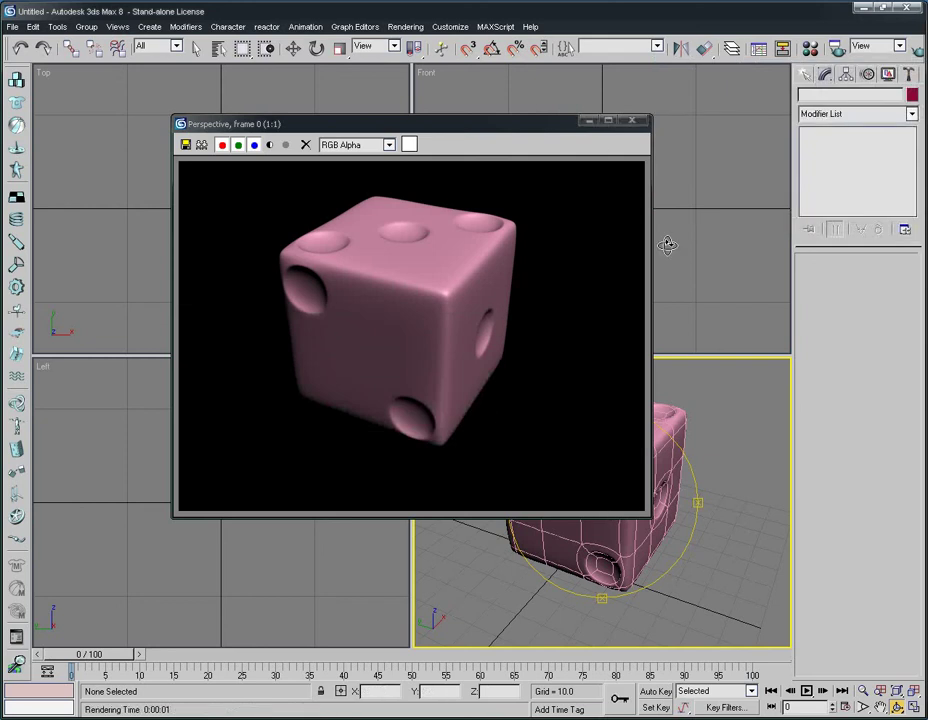
{"action": "left_click", "coordinate": [631, 121]}
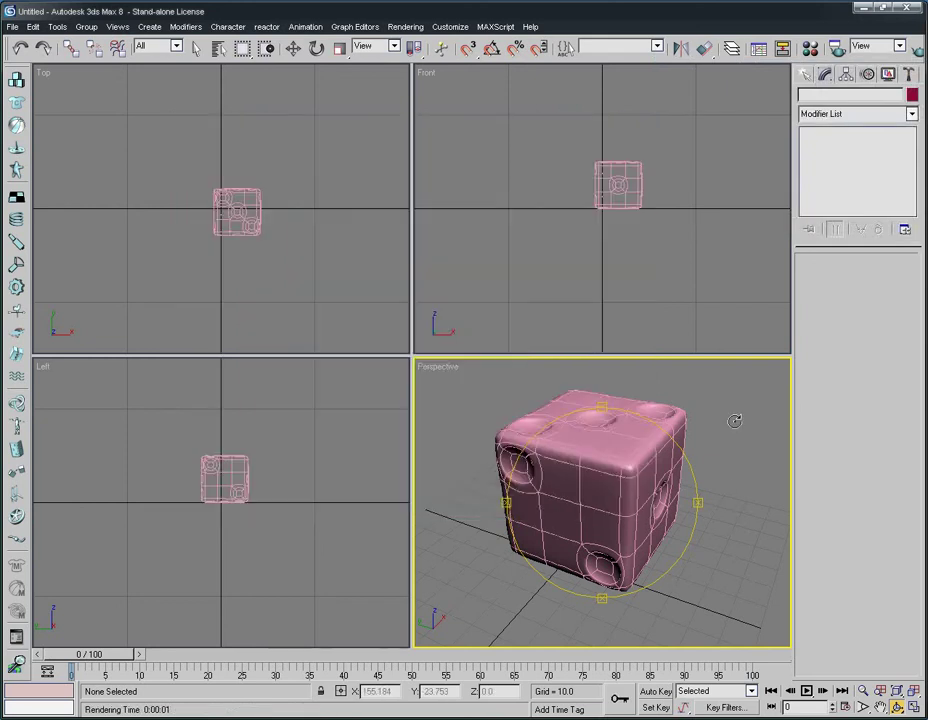
Step: Change the die's object color to white
{"action": "left_click_drag", "start_coordinate": [734, 421], "coordinate": [780, 300]}
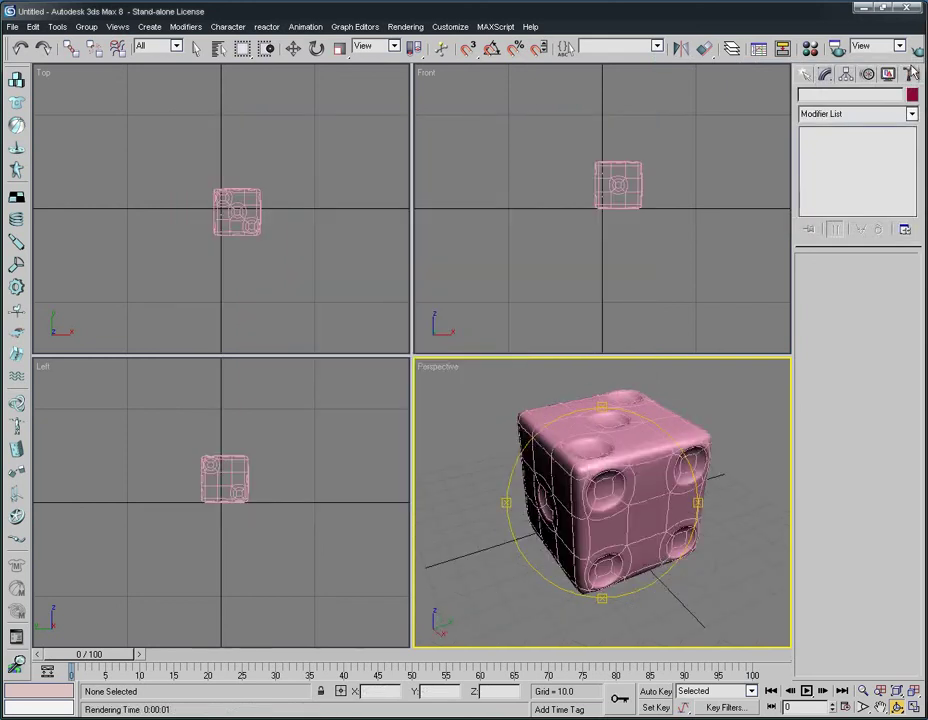
{"action": "left_click", "coordinate": [299, 50]}
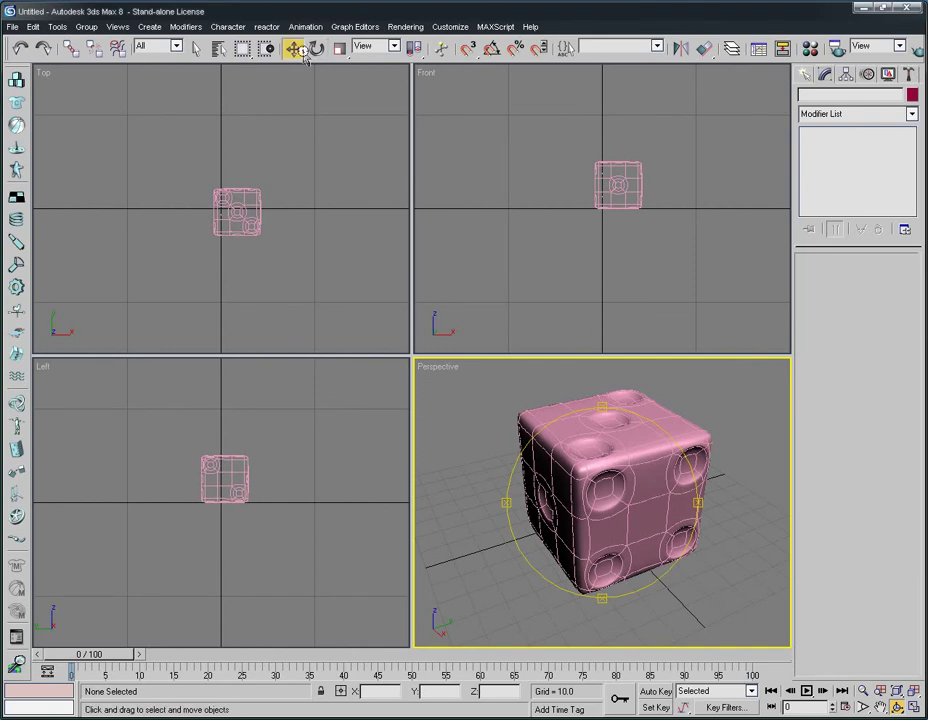
{"action": "left_click", "coordinate": [631, 492]}
{"action": "left_click", "coordinate": [912, 94]}
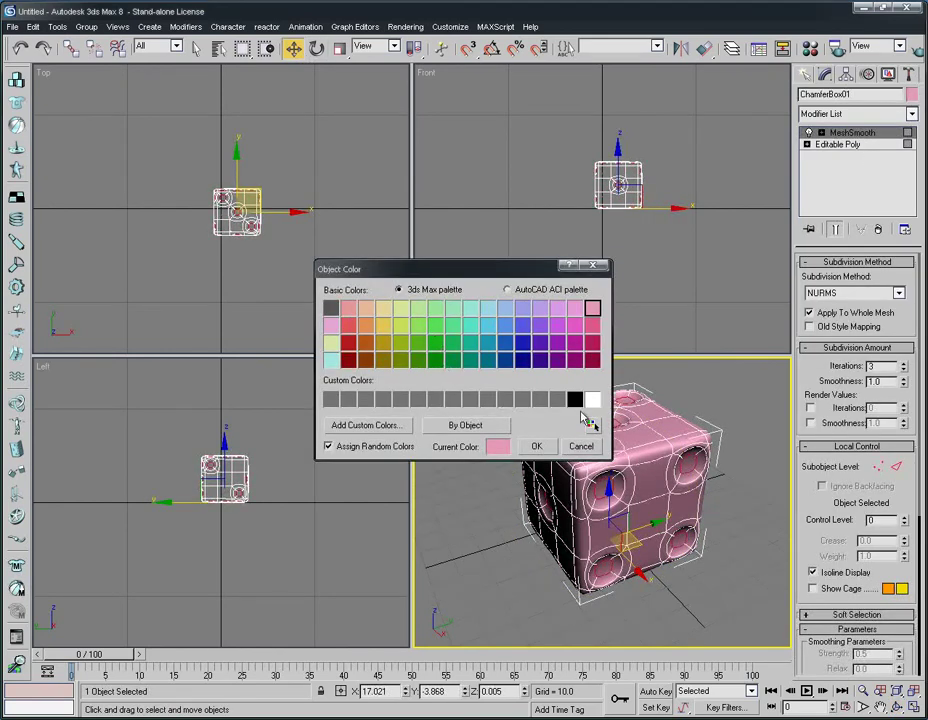
{"action": "left_click", "coordinate": [592, 400]}
{"action": "left_click", "coordinate": [536, 446]}
Step: Render the white die in the perspective view, close the render and examine the model from another angle
{"action": "key", "text": "shift+q"}
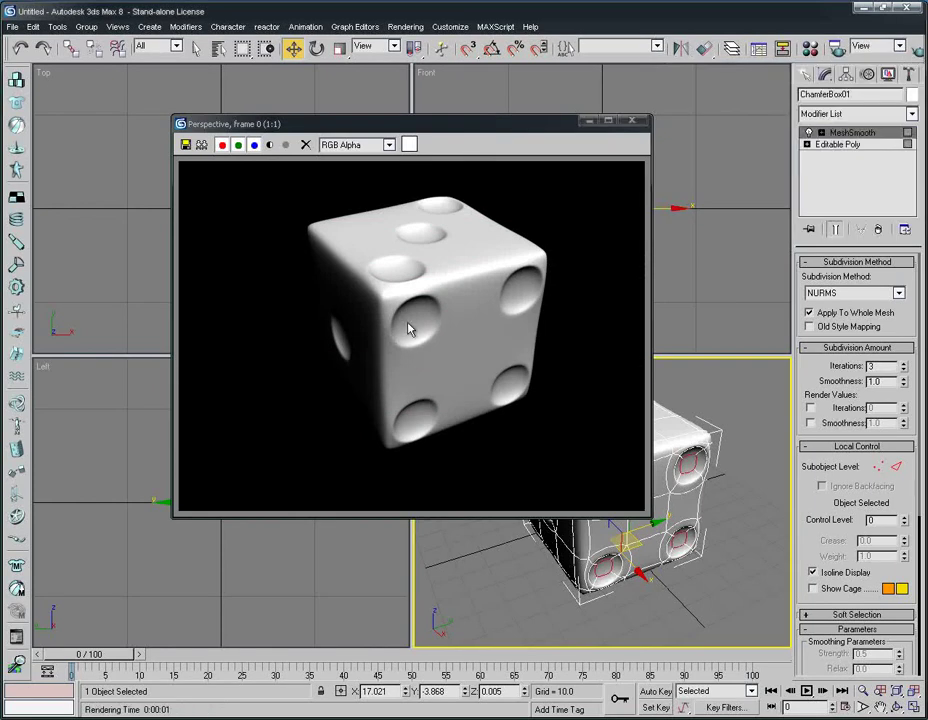
{"action": "left_click", "coordinate": [634, 123]}
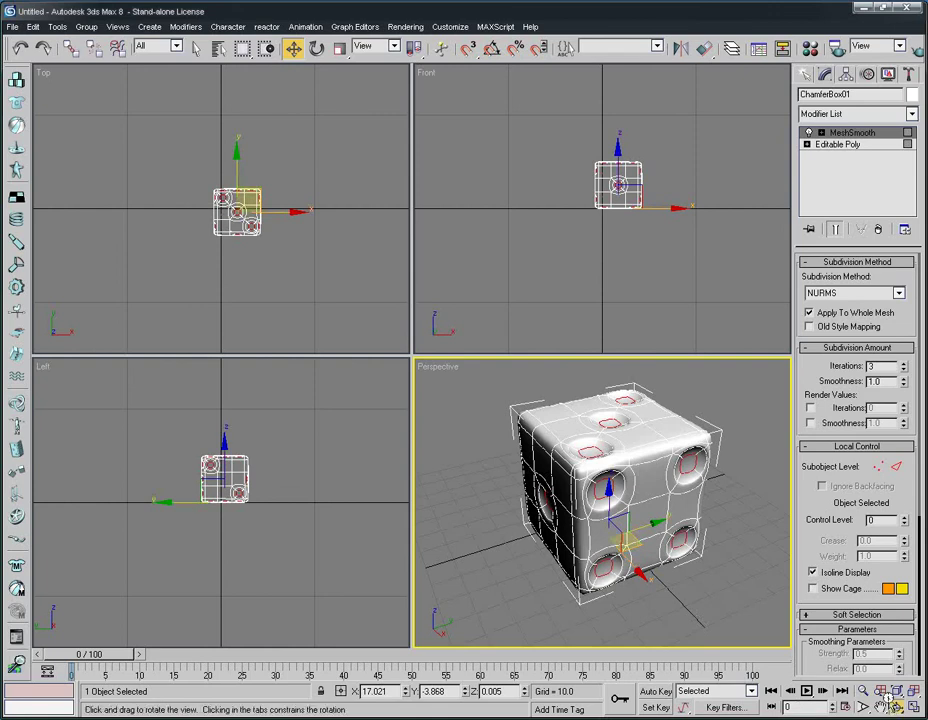
{"action": "left_click", "coordinate": [893, 705]}
{"action": "left_click_drag", "start_coordinate": [605, 403], "coordinate": [530, 380]}
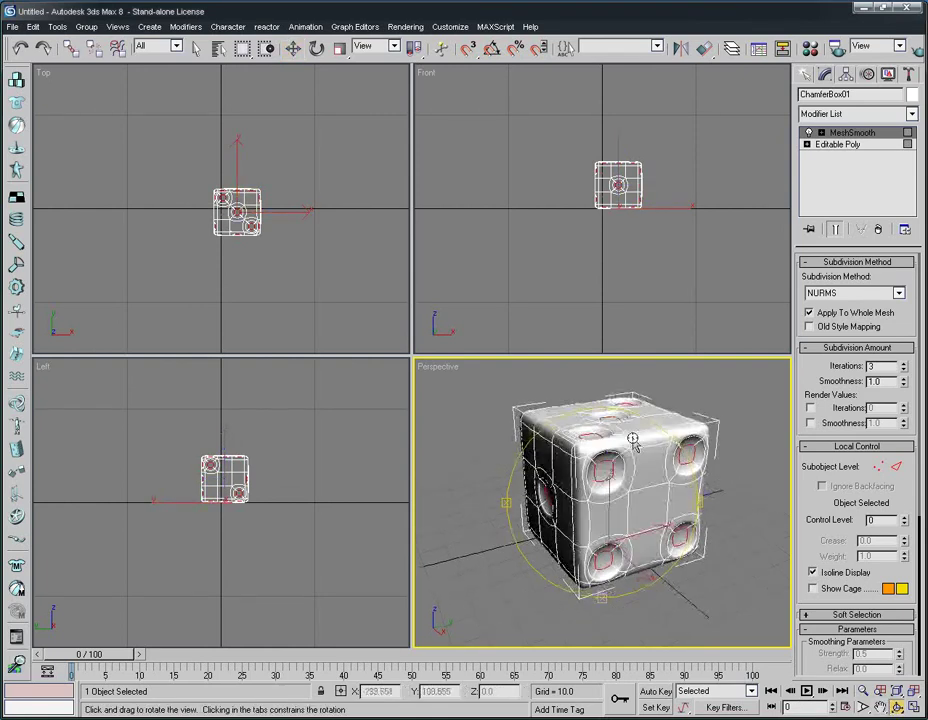
Step: Clone the die along the Y axis as a single independent copy placed at about Y -80.6
{"action": "left_click", "coordinate": [293, 48]}
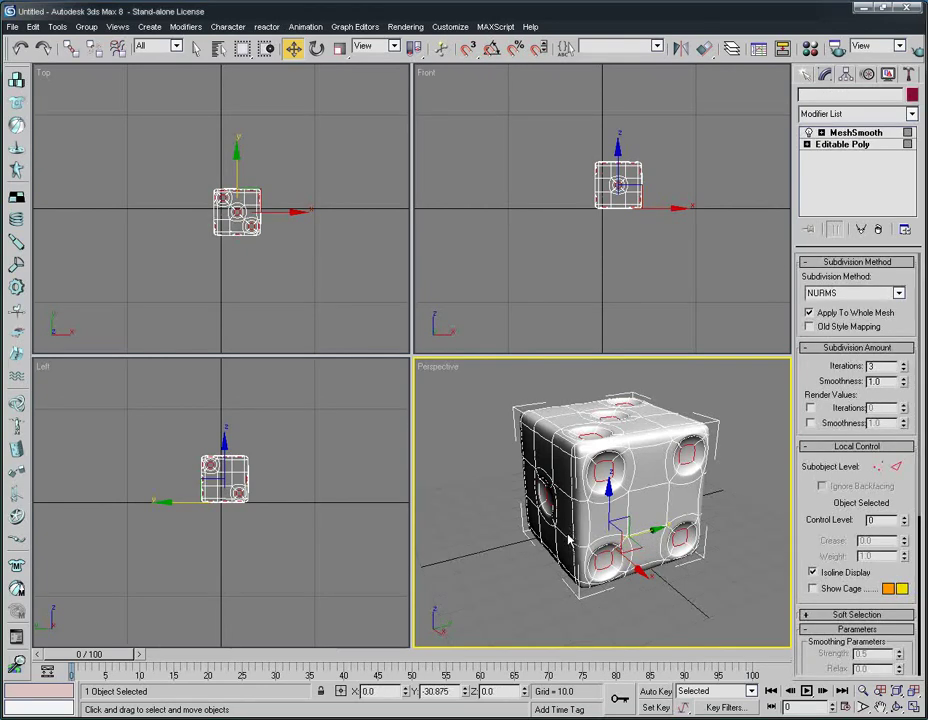
{"action": "mouse_move", "coordinate": [568, 540]}
{"action": "left_mouse_down", "text": "shift"}
{"action": "mouse_move", "coordinate": [520, 555]}
{"action": "mouse_move", "coordinate": [418, 559]}
{"action": "left_mouse_up", "text": "shift"}
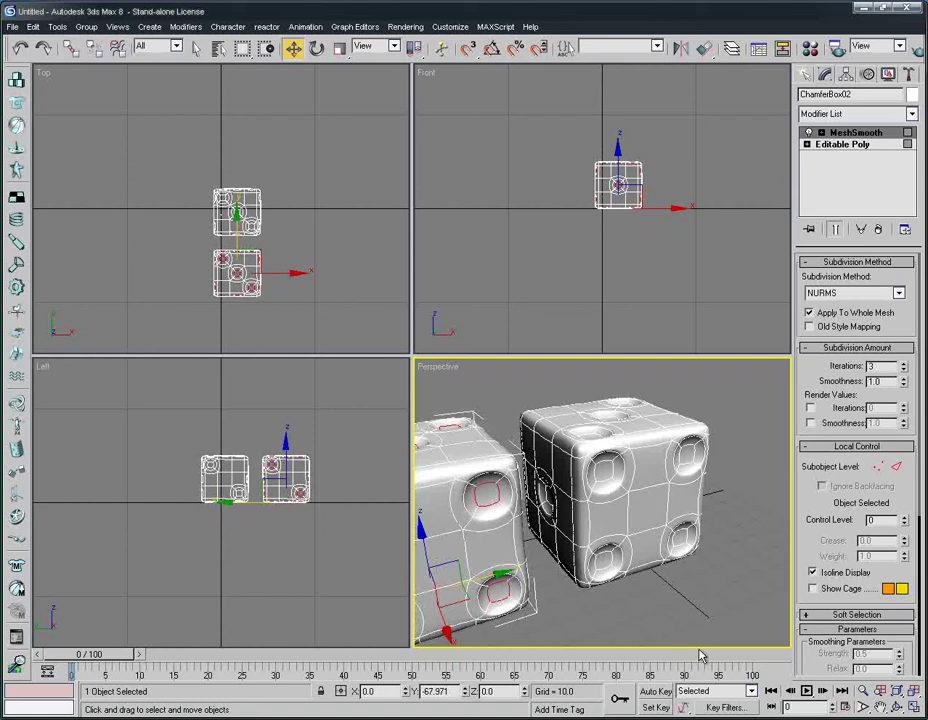
{"action": "left_click_drag", "start_coordinate": [700, 655], "coordinate": [878, 708], "text": "shift"}
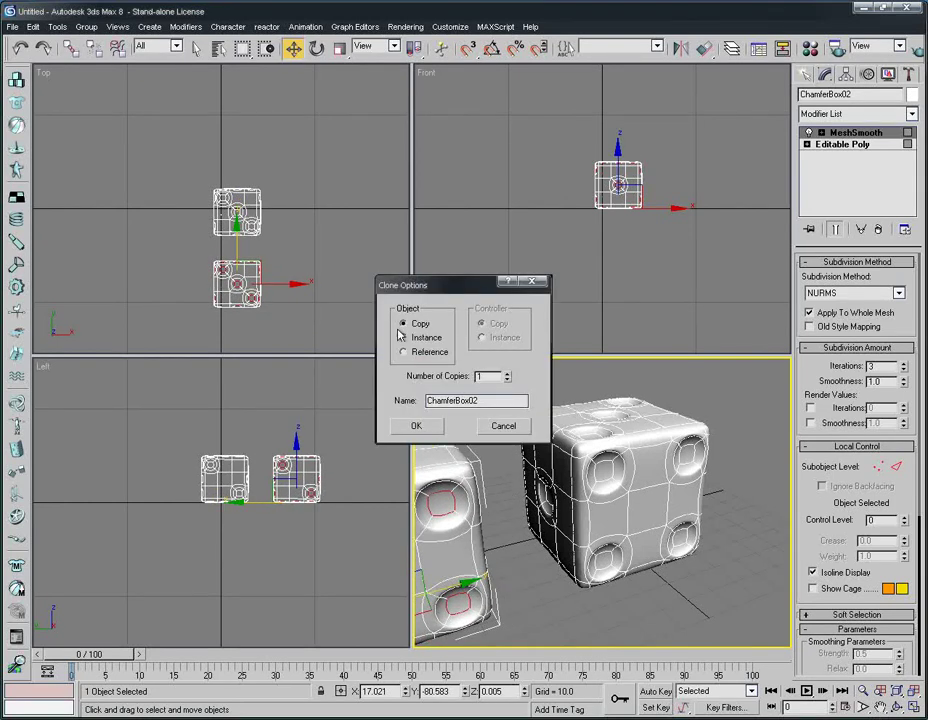
{"action": "left_click", "coordinate": [428, 427]}
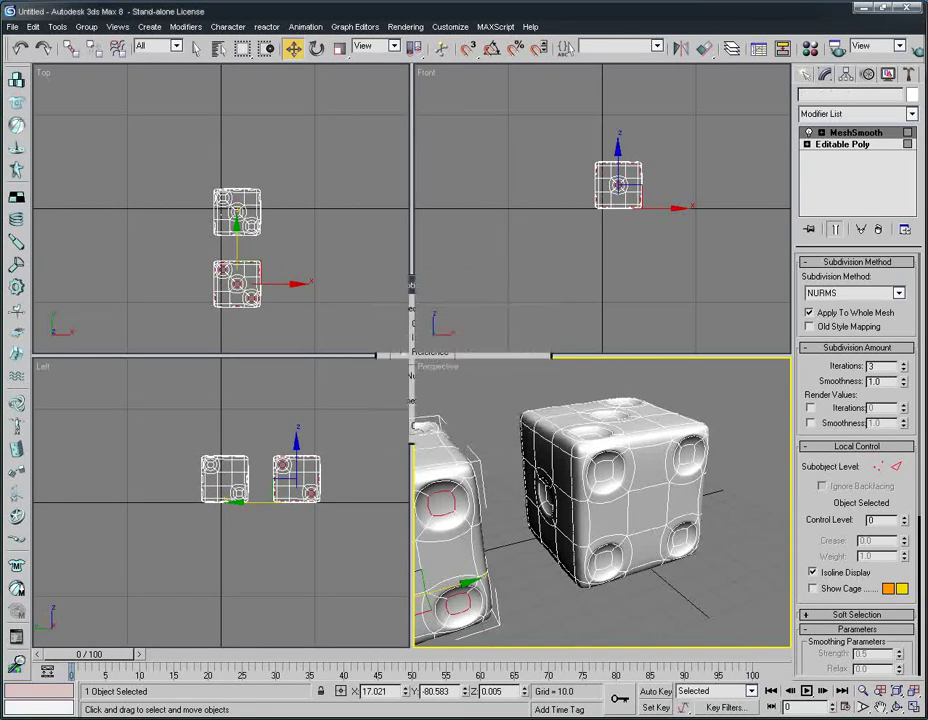
Step: Rotate the copied die freely to about X -83, Y -146 and Z -48 degrees so it sits tilted beside the original
{"action": "left_click", "coordinate": [887, 706]}
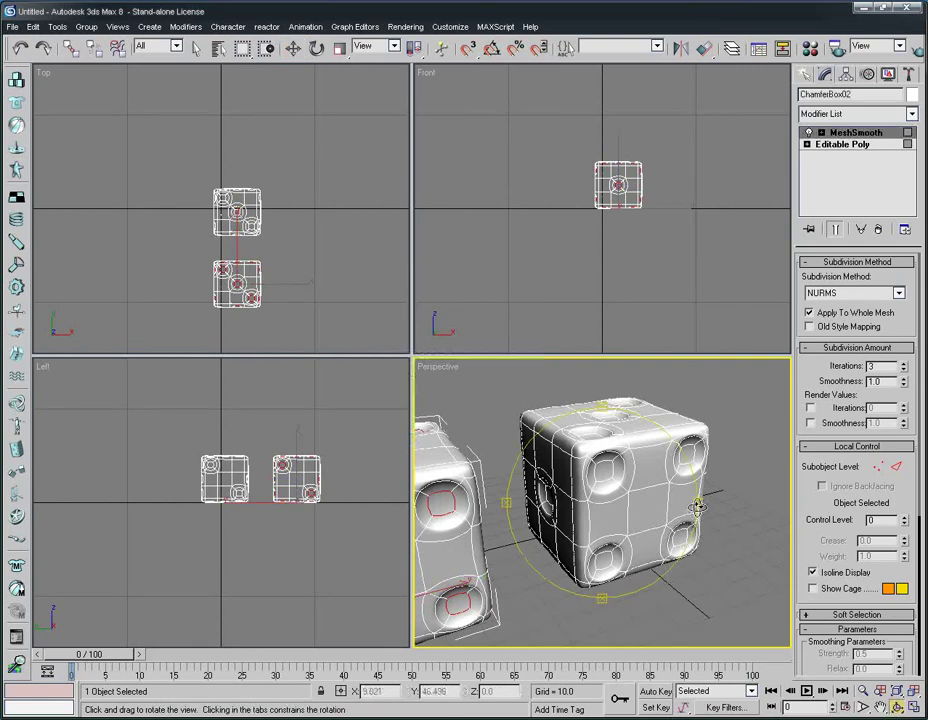
{"action": "left_click_drag", "start_coordinate": [700, 559], "coordinate": [697, 503]}
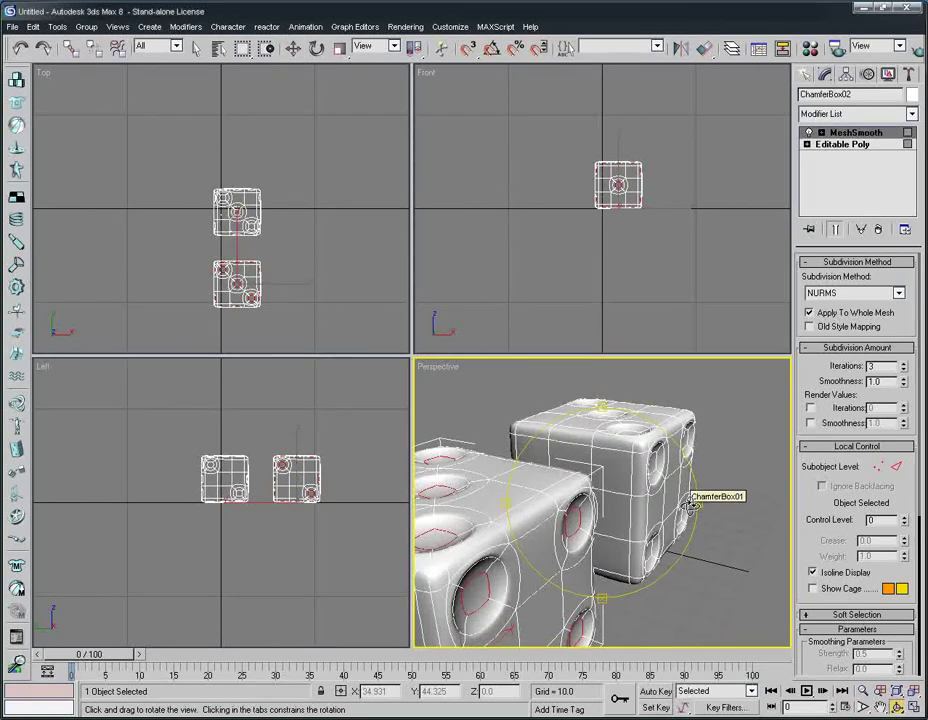
{"action": "left_click_drag", "start_coordinate": [684, 428], "coordinate": [690, 501]}
{"action": "left_click", "coordinate": [316, 48]}
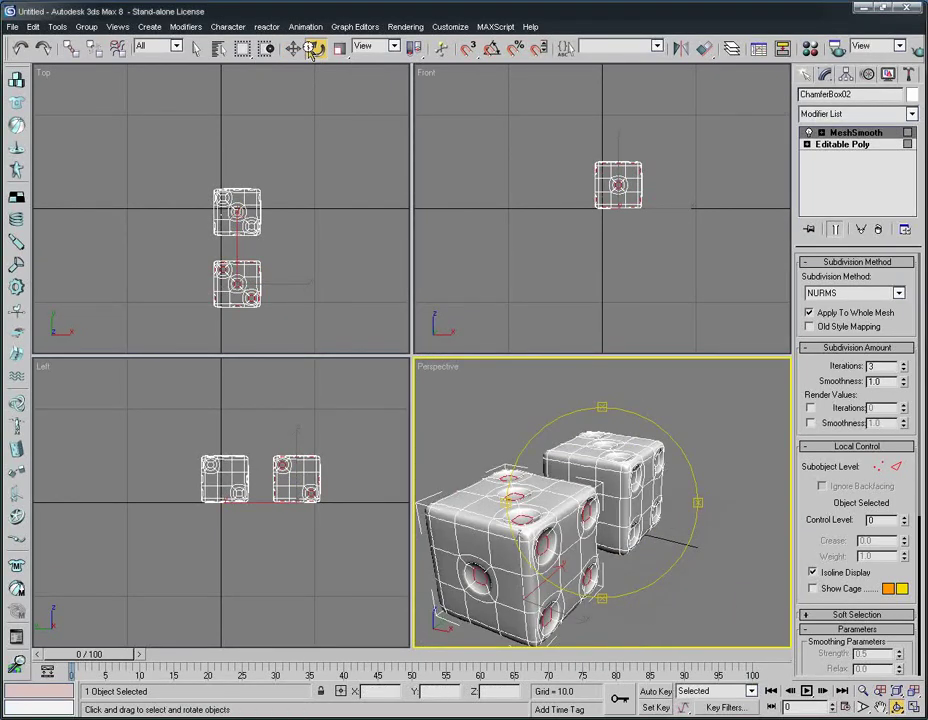
{"action": "left_click_drag", "start_coordinate": [546, 582], "coordinate": [445, 493]}
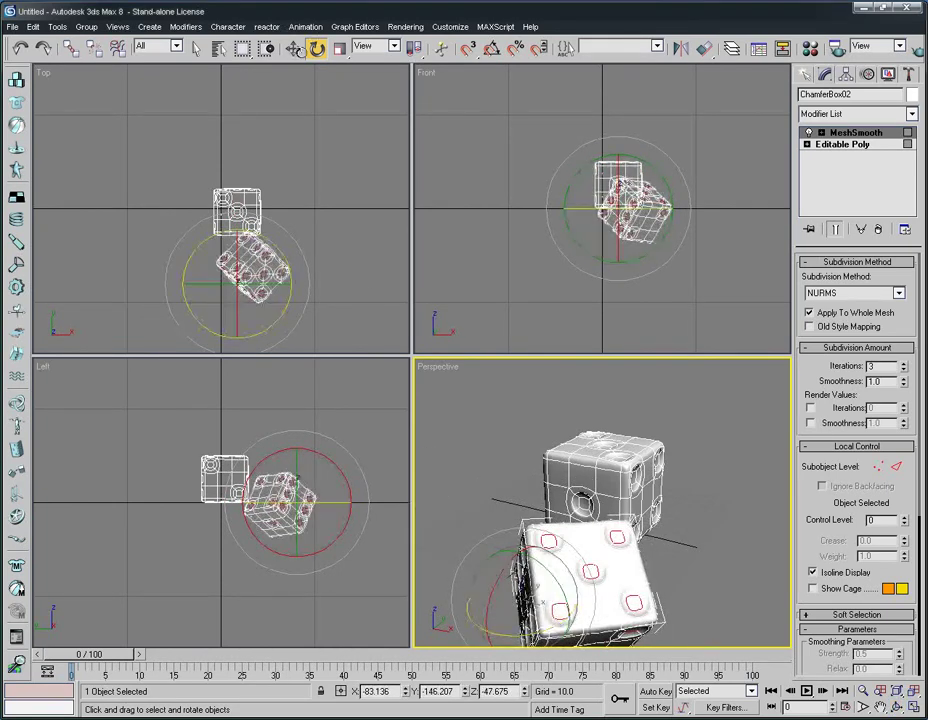
Step: Frame both dice from the four-dot side in the perspective view, make a test render and close it
{"action": "key", "text": "w"}
{"action": "middle_click_drag", "start_coordinate": [659, 561], "coordinate": [600, 501]}
{"action": "left_click", "coordinate": [897, 706]}
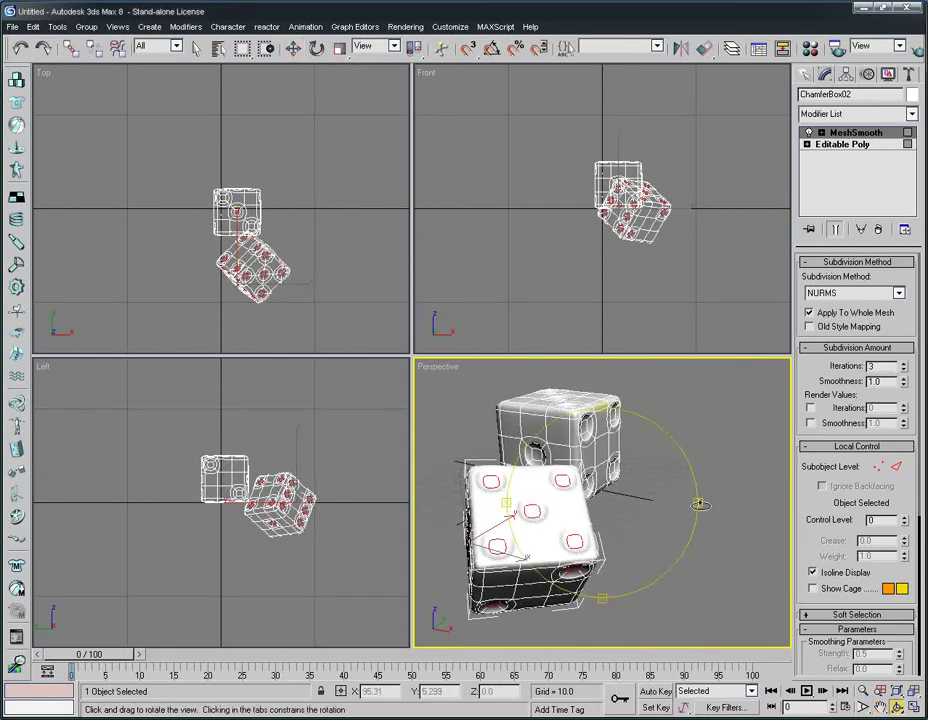
{"action": "left_click_drag", "start_coordinate": [700, 501], "coordinate": [612, 445]}
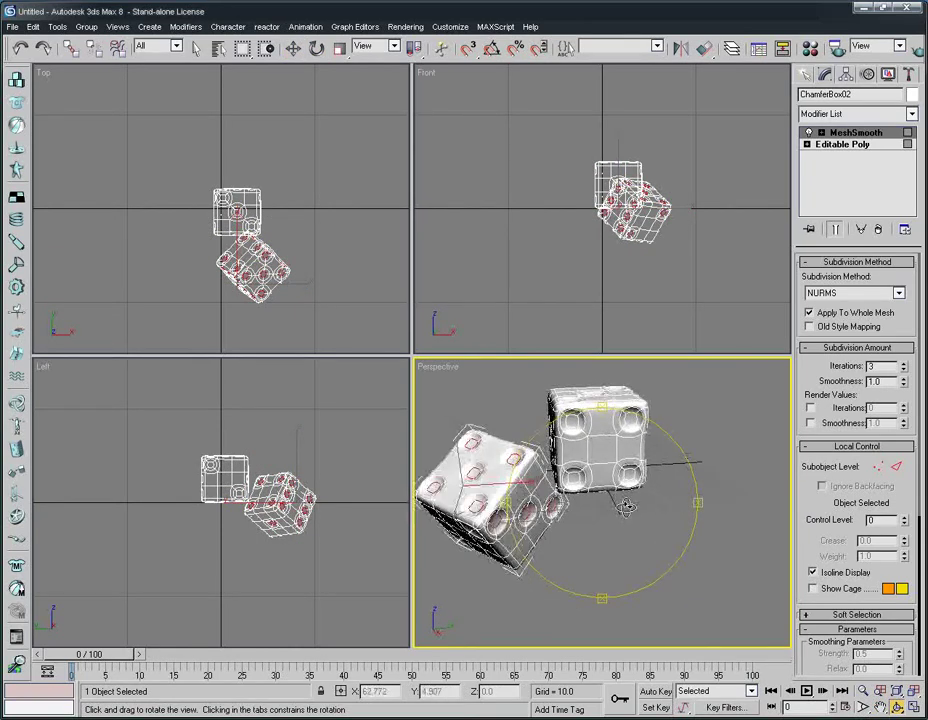
{"action": "key", "text": "shift+q"}
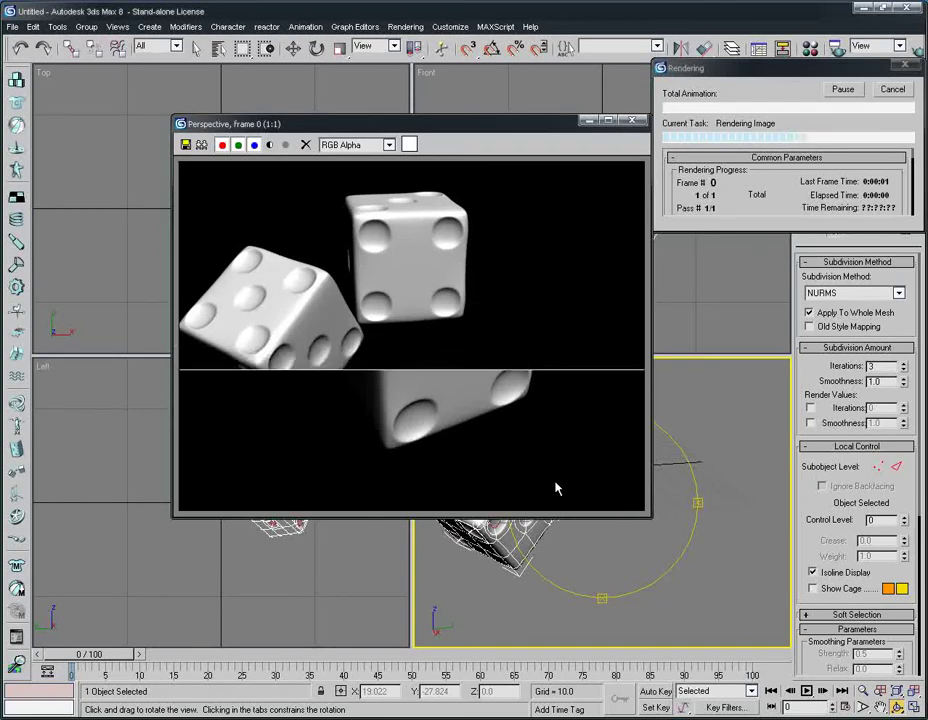
{"action": "left_click", "coordinate": [633, 122]}
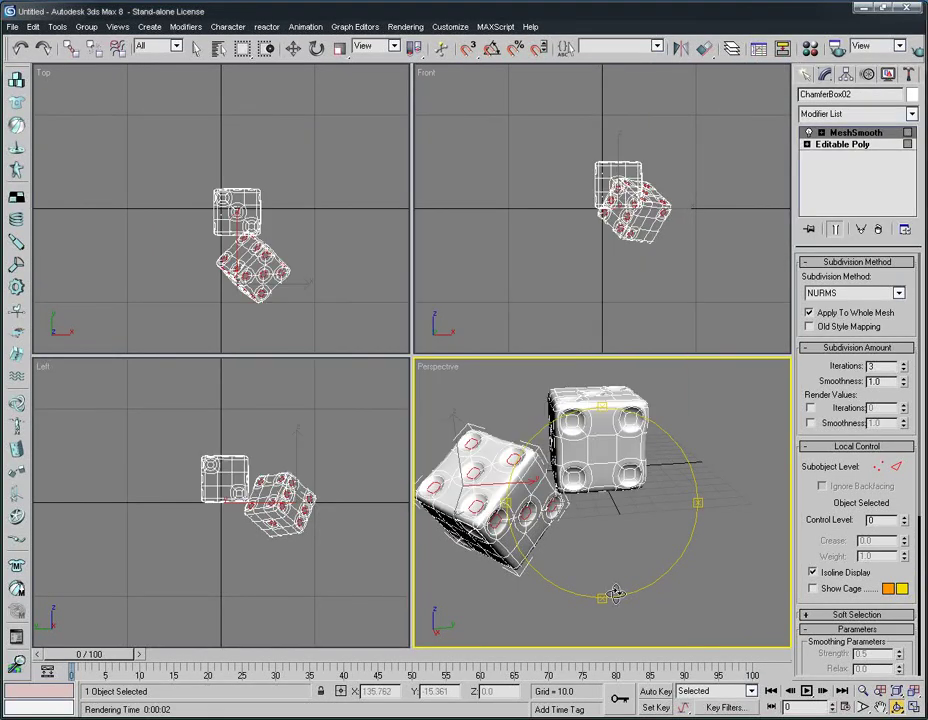